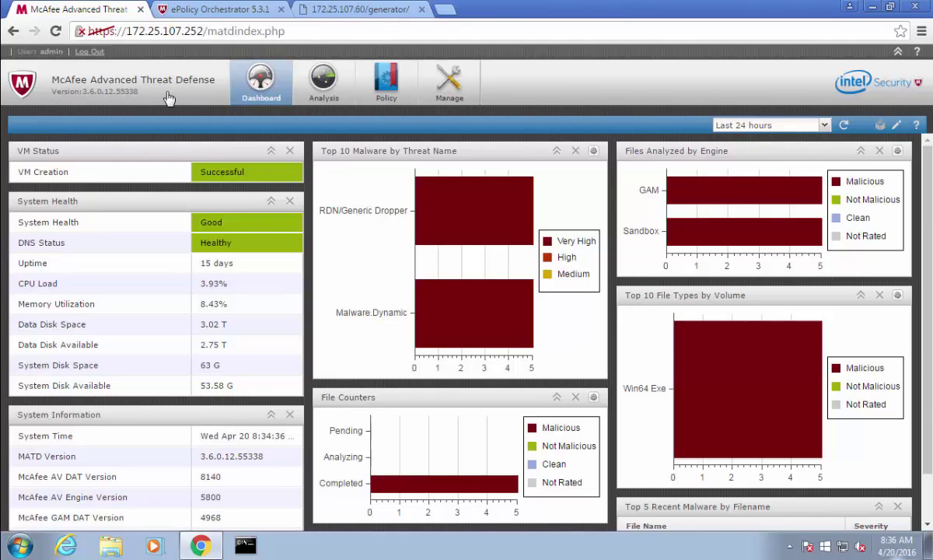
# - Apply the DXL settings with DXL communication and Active Response enabled on the ePO Login/DXL configuration page
pyautogui.click(455, 89)
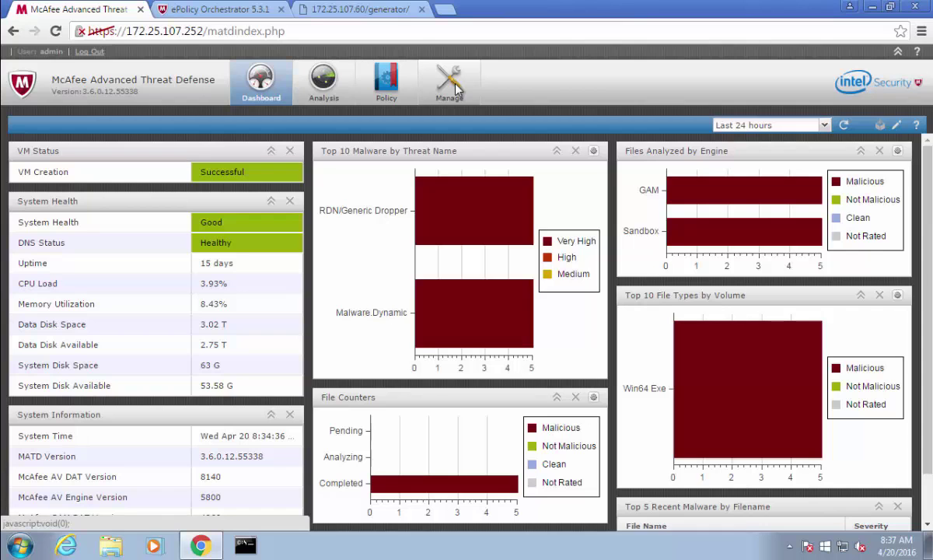
pyautogui.click(450, 81)
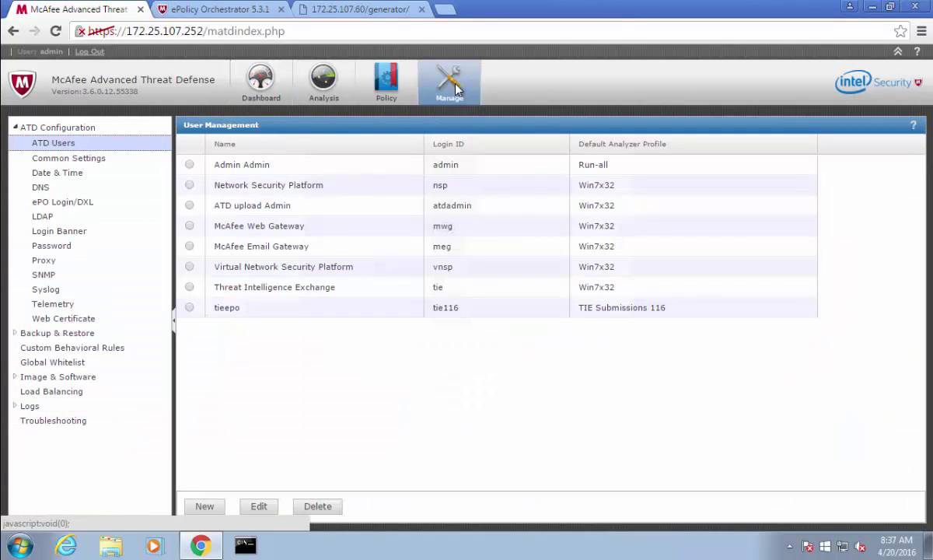
pyautogui.click(93, 203)
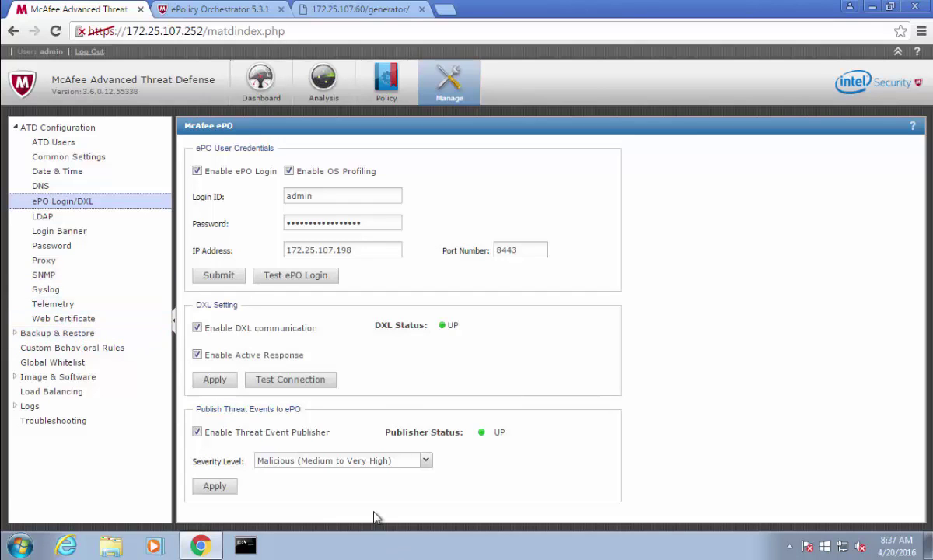
pyautogui.click(228, 378)
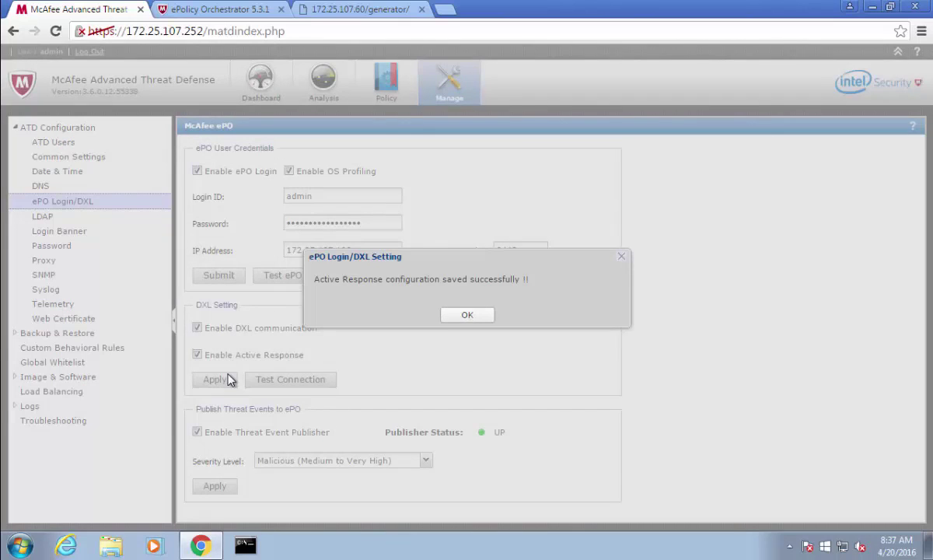
pyautogui.click(480, 321)
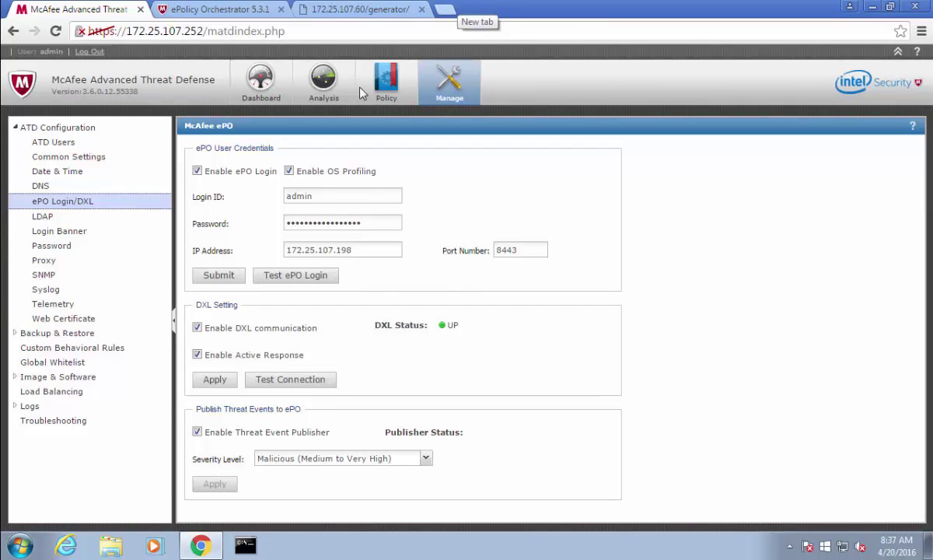
# - Generate 1 sample on the demo sample generator page and open the directory containing all samples
pyautogui.click(360, 11)
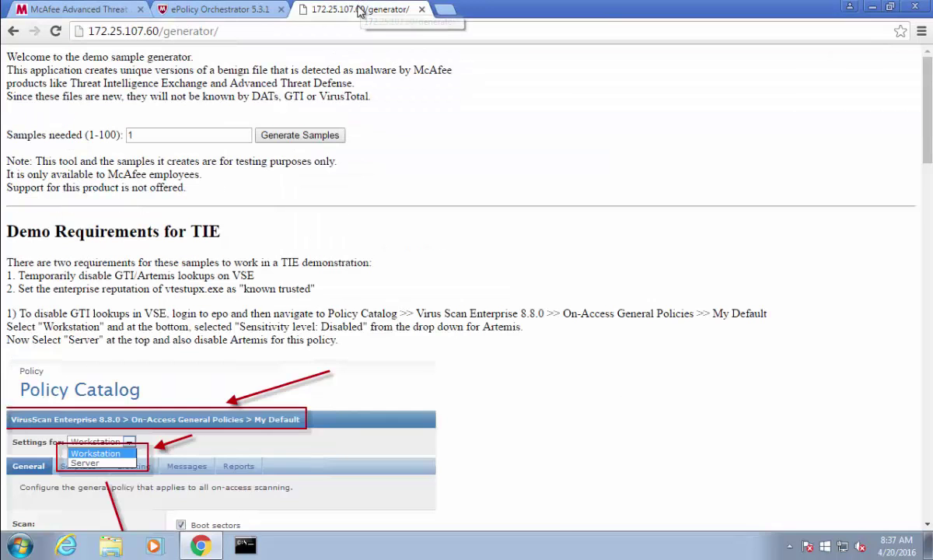
pyautogui.click(308, 137)
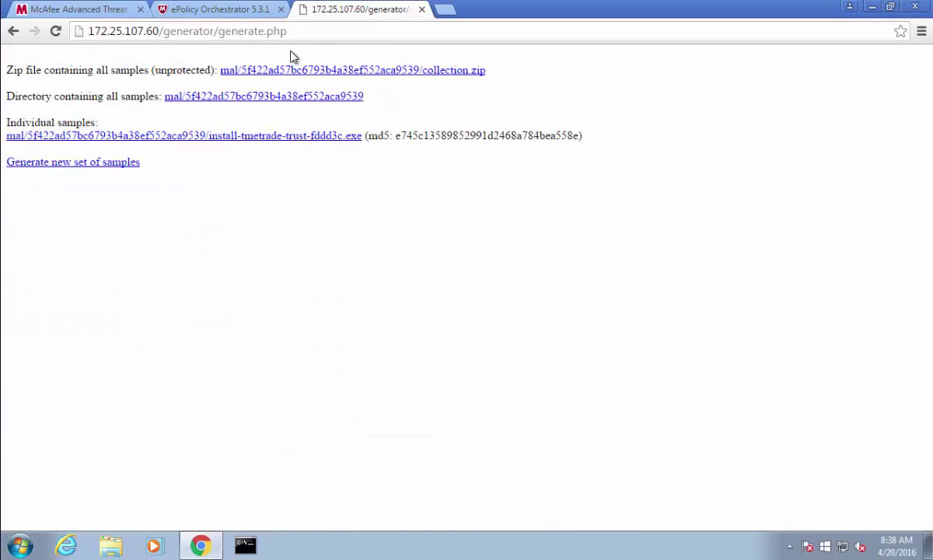
pyautogui.click(284, 97)
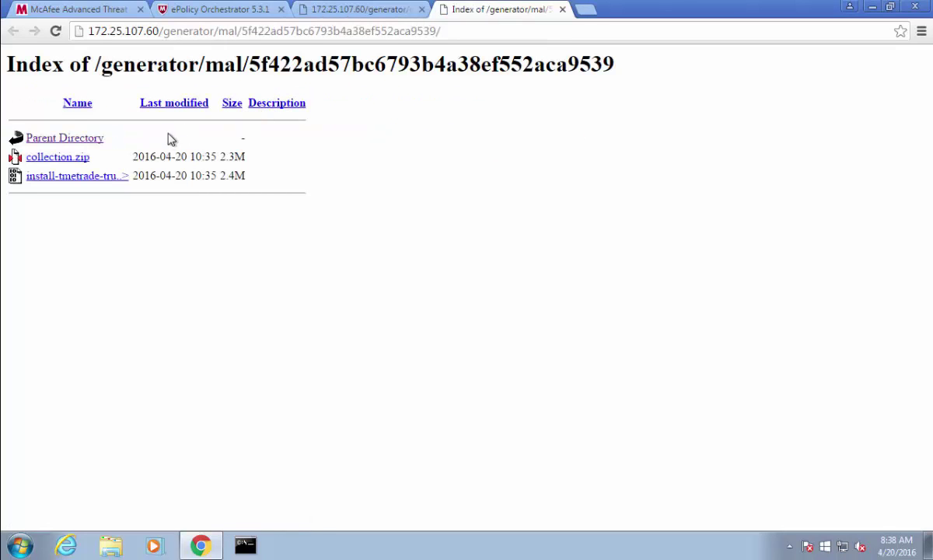
# - Save the install-tmetrade-trust-fddd3c executable from the sample directory to Downloads and keep the flagged download
pyautogui.rightClick(90, 180)
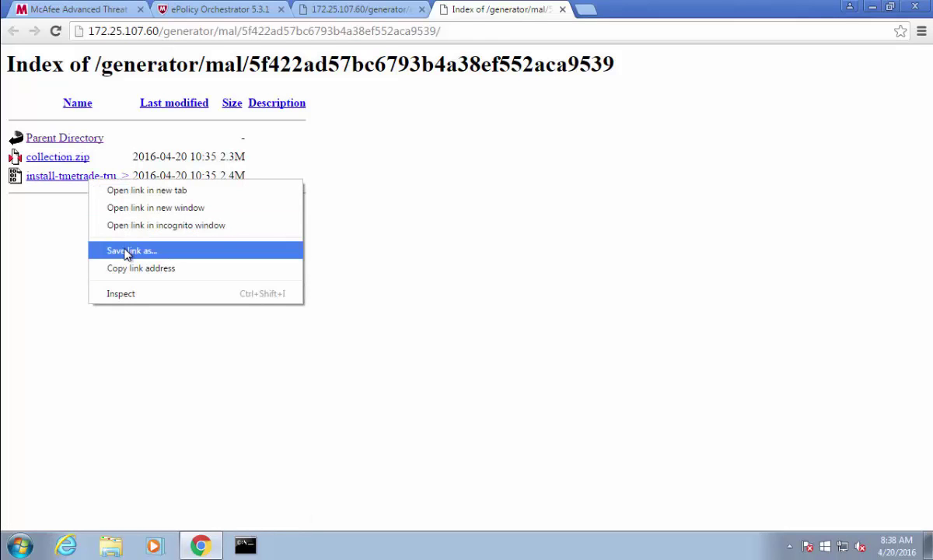
pyautogui.click(125, 252)
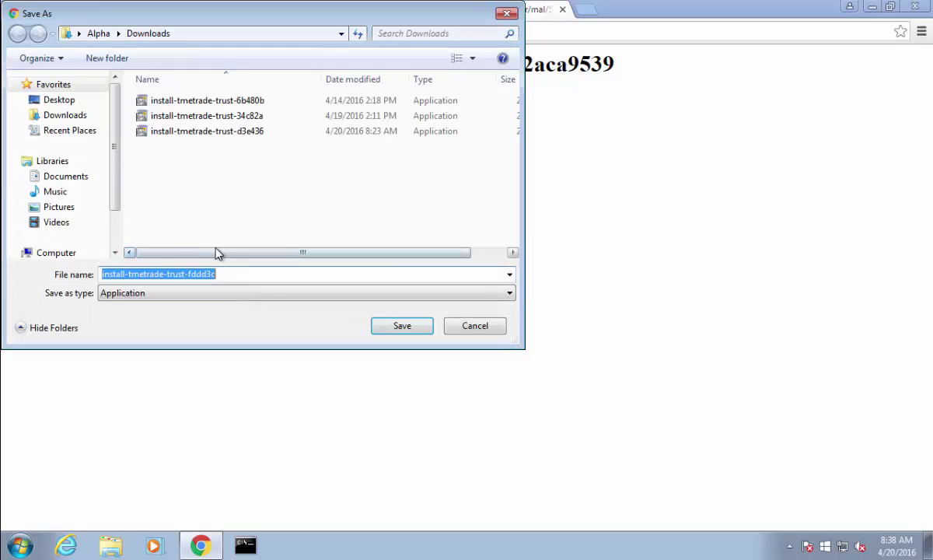
pyautogui.click(378, 324)
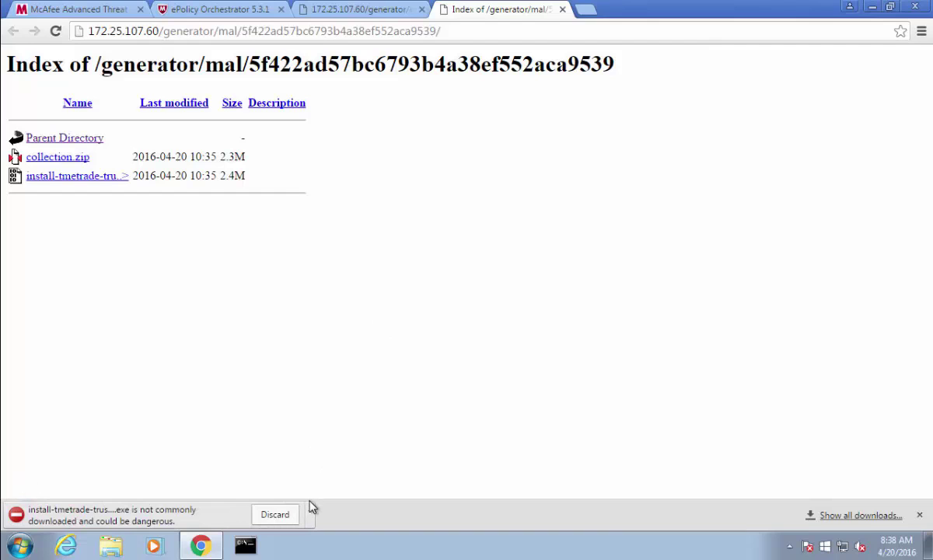
pyautogui.click(310, 514)
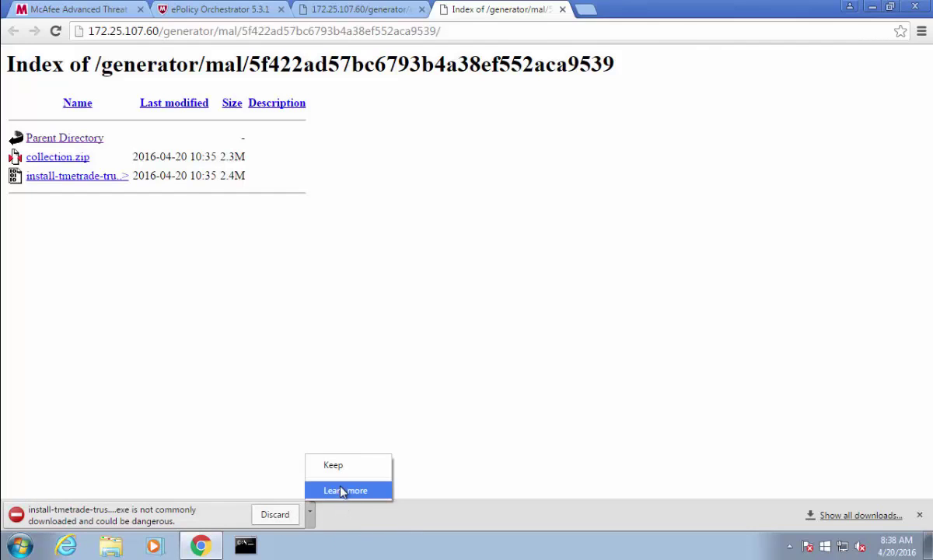
pyautogui.click(335, 466)
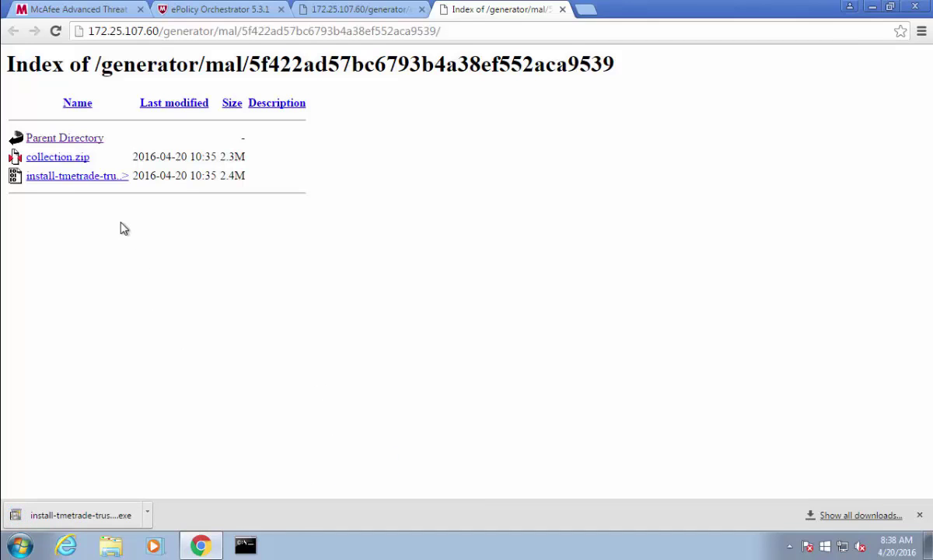
# - Copy the sample executable's link address and paste it into an Advanced Threat Defense manual upload of type URL Download
pyautogui.rightClick(97, 181)
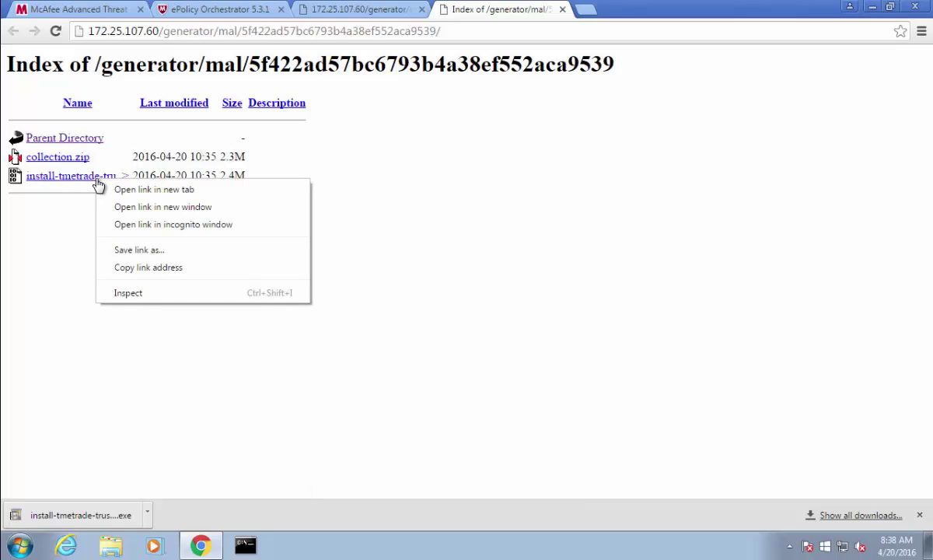
pyautogui.click(121, 267)
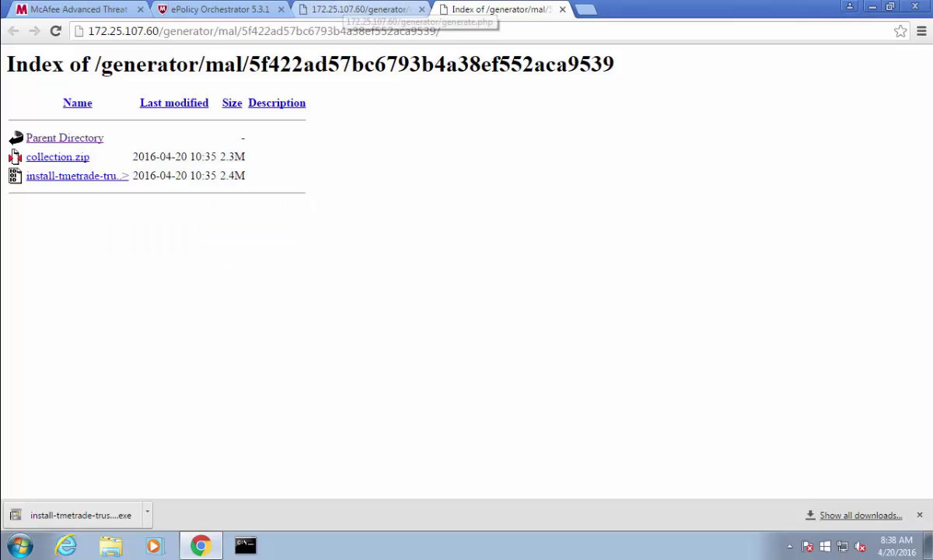
pyautogui.click(109, 9)
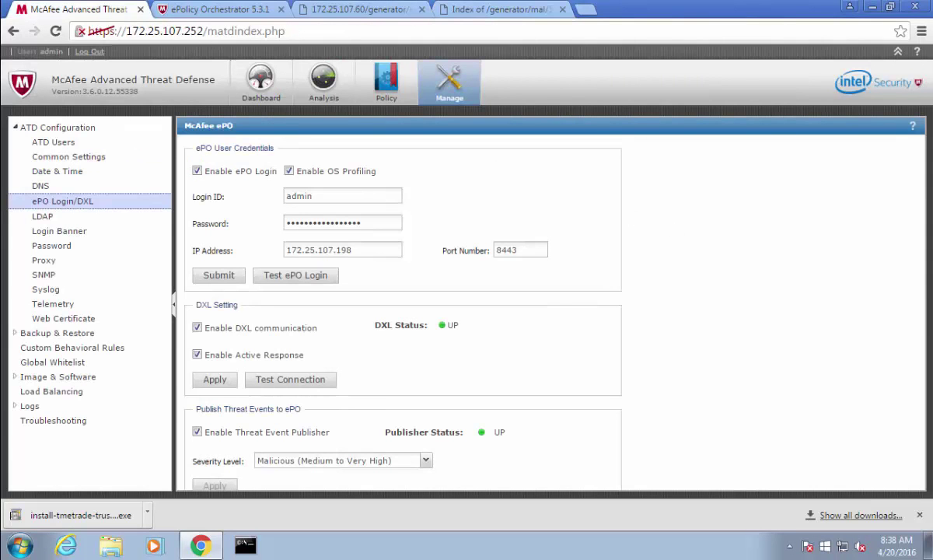
pyautogui.click(339, 102)
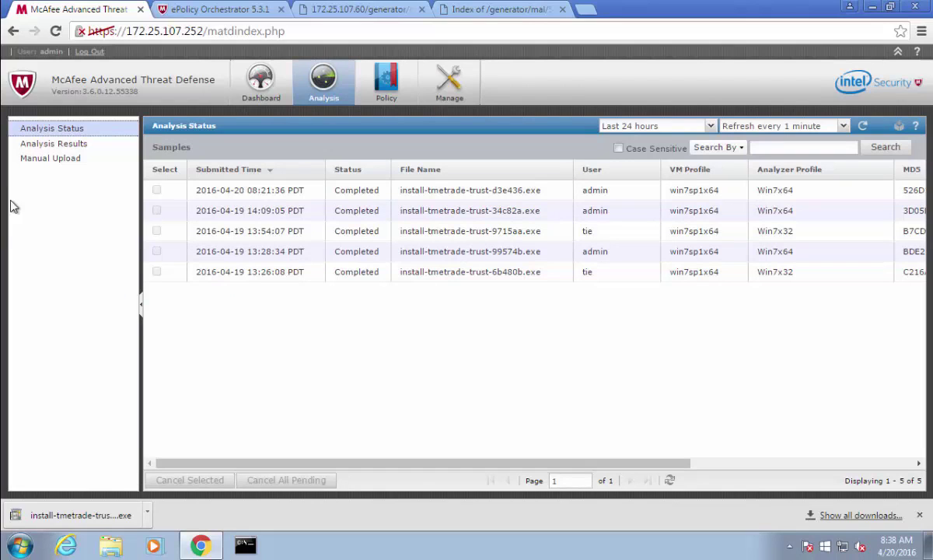
pyautogui.click(65, 158)
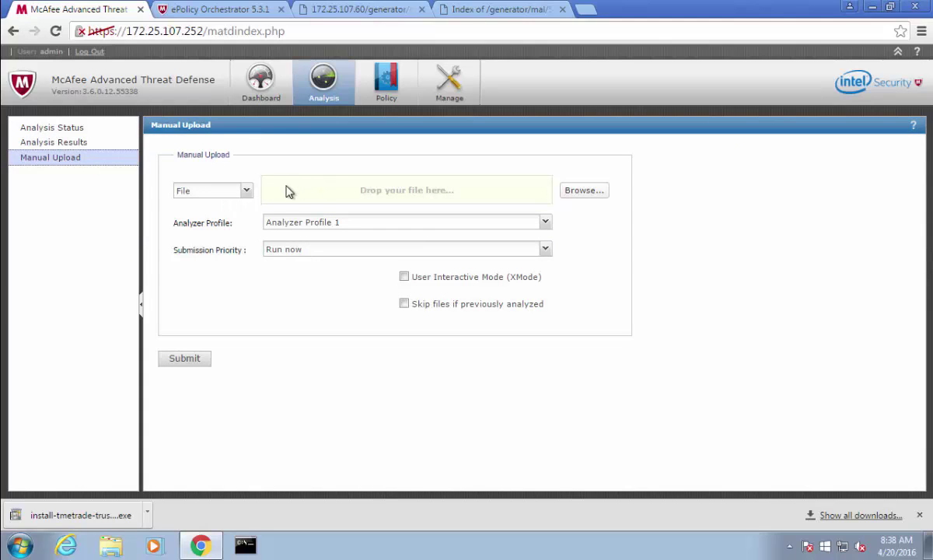
pyautogui.click(245, 191)
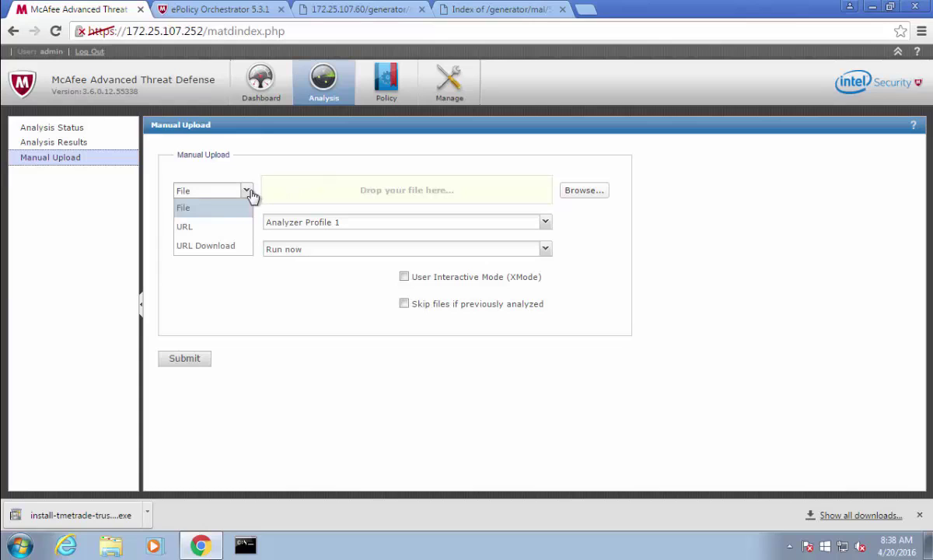
pyautogui.click(219, 247)
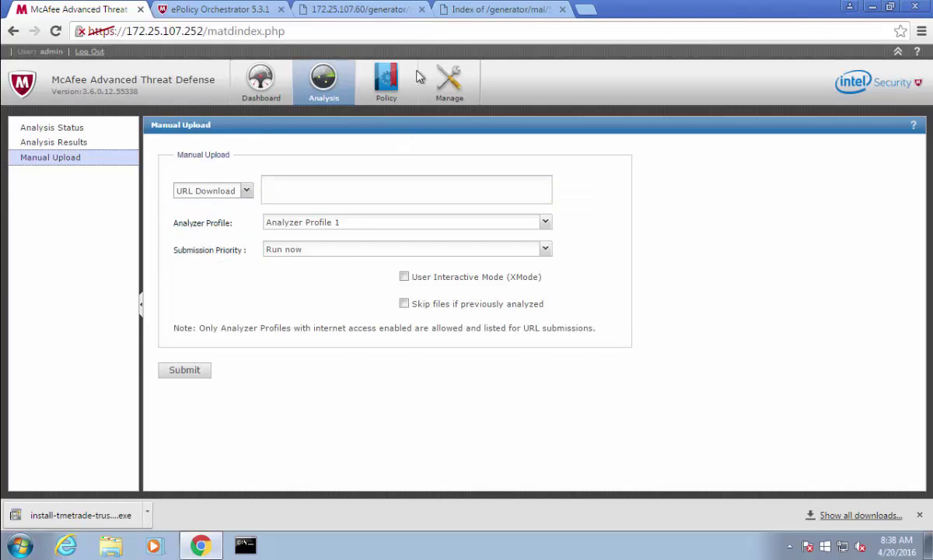
pyautogui.rightClick(358, 180)
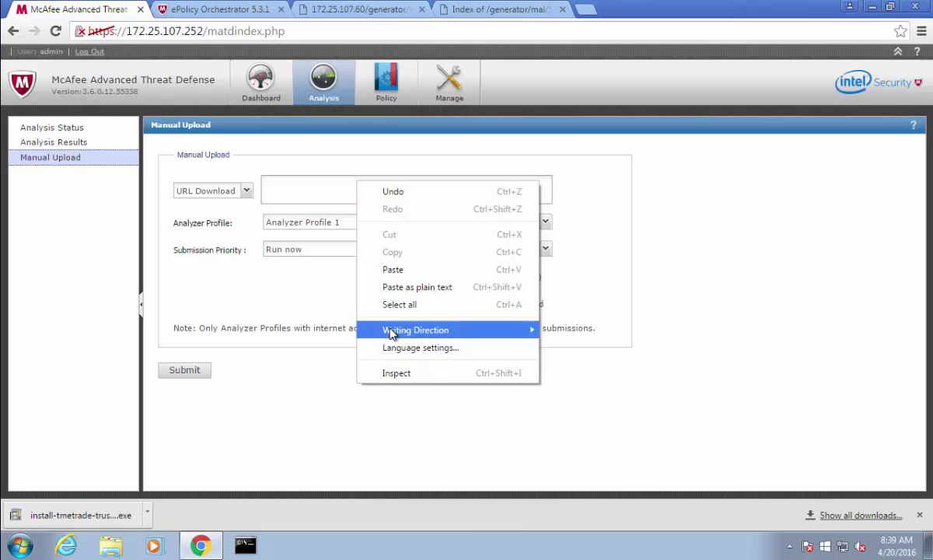
pyautogui.click(396, 269)
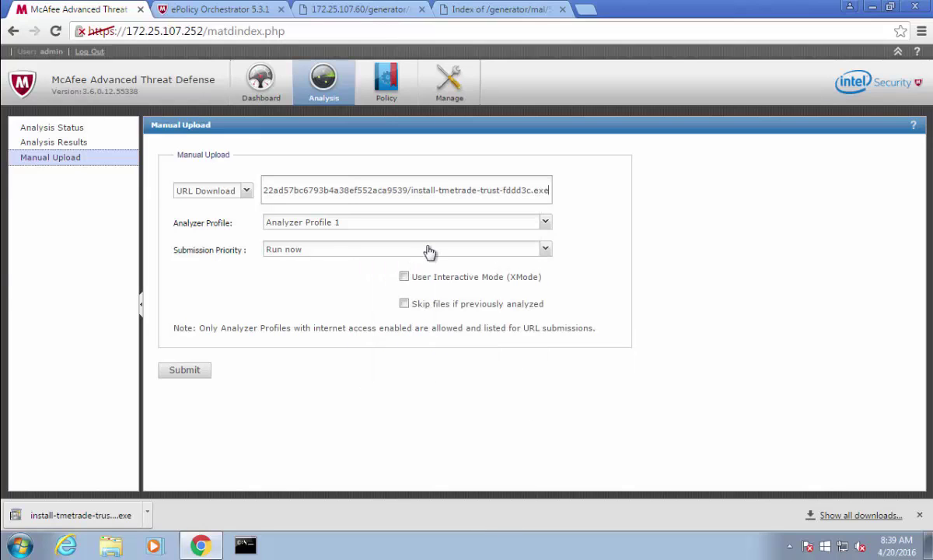
# - Submit the sample URL for analysis with the Win7x64 analyzer profile and open the Analysis Status list
pyautogui.click(445, 222)
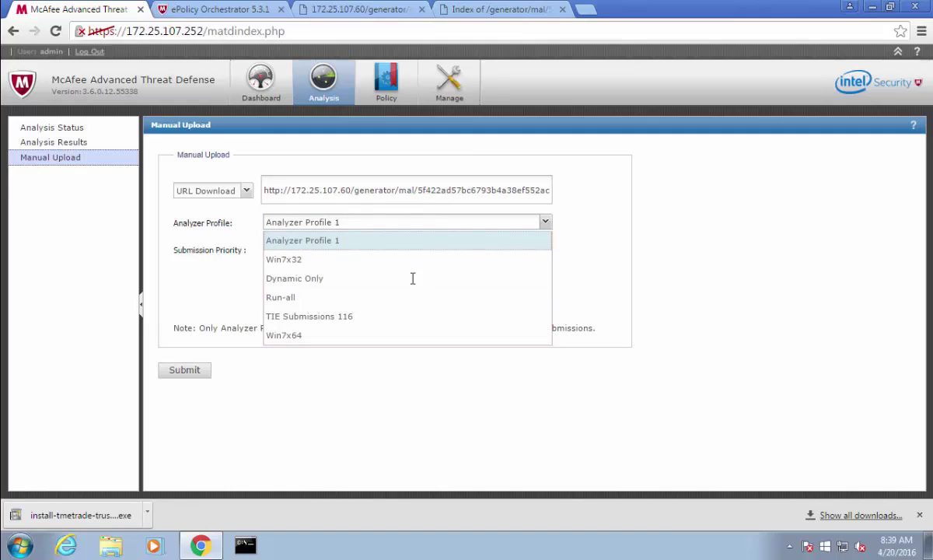
pyautogui.click(304, 336)
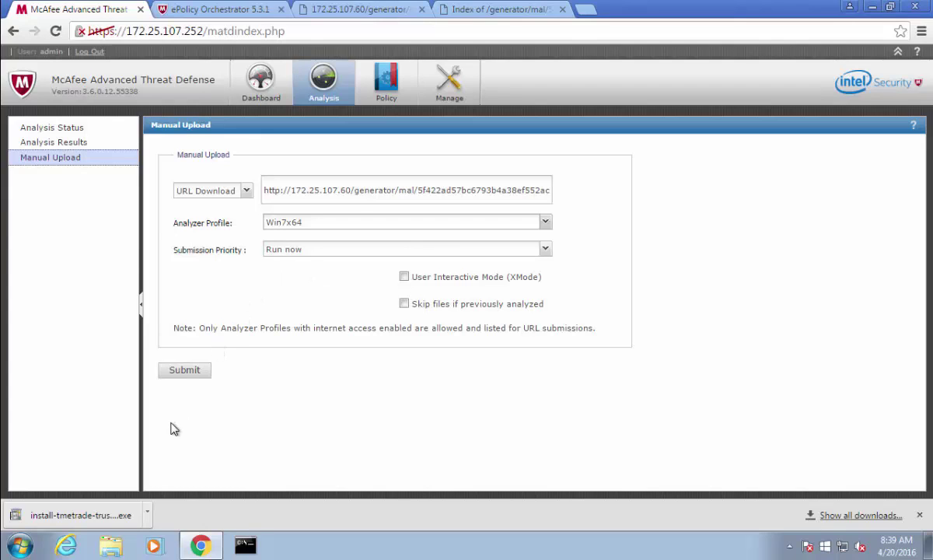
pyautogui.click(196, 380)
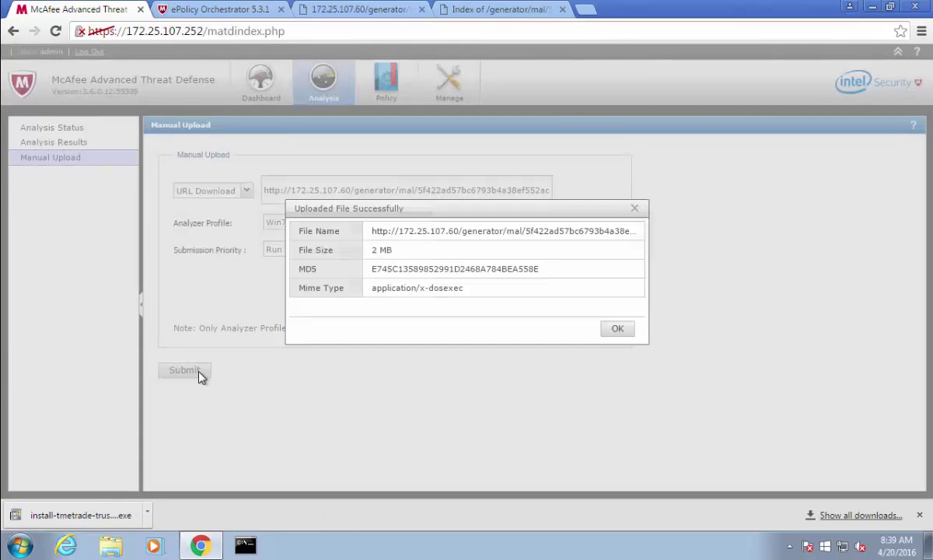
pyautogui.click(618, 331)
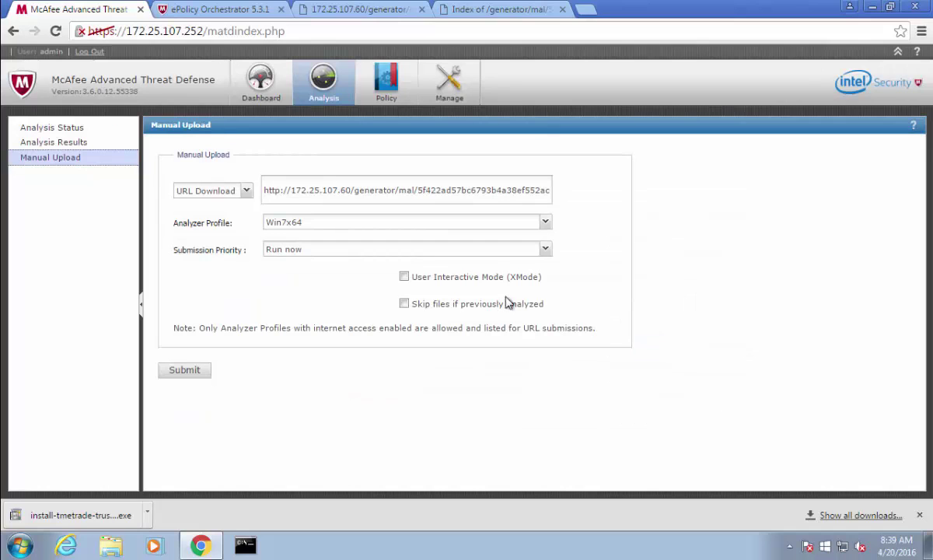
pyautogui.click(23, 129)
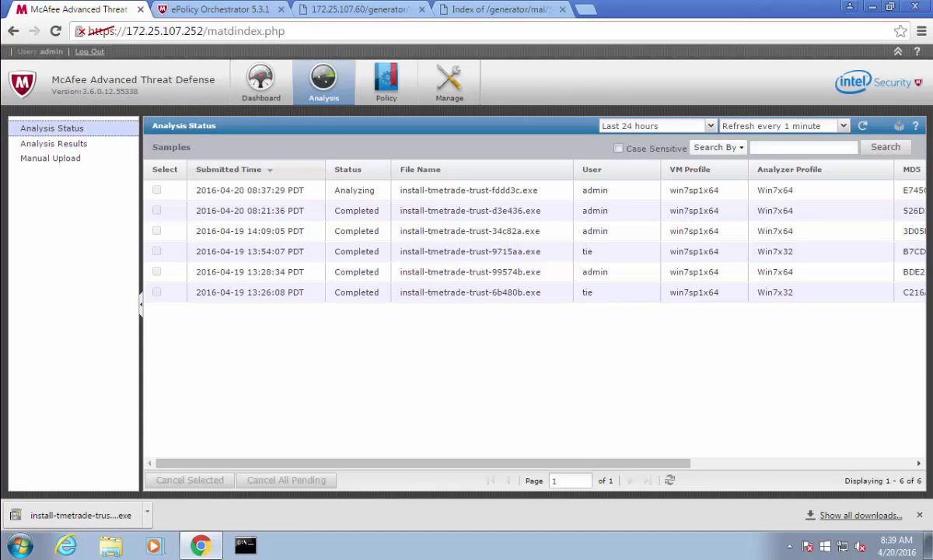
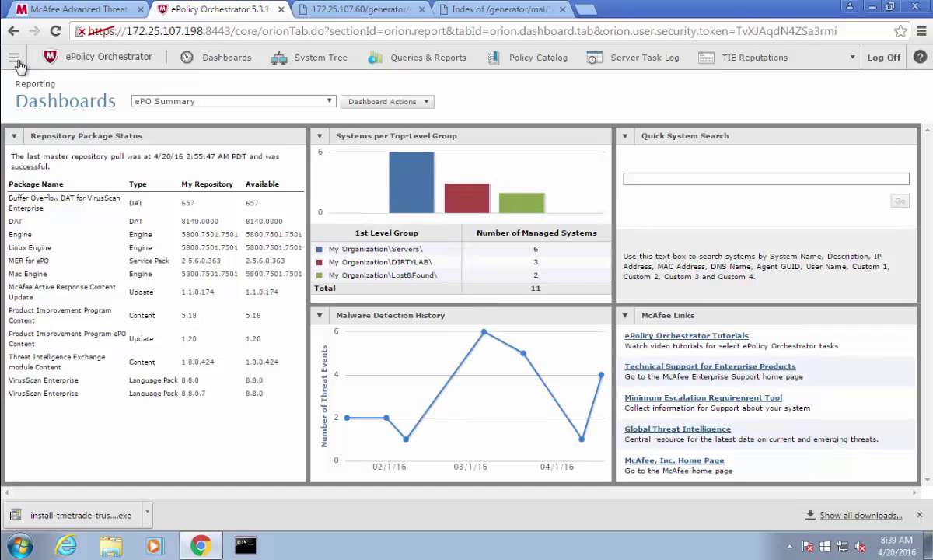
# - Open the saved Filename search from the Active Response Catalog in ePolicy Orchestrator
pyautogui.click(19, 64)
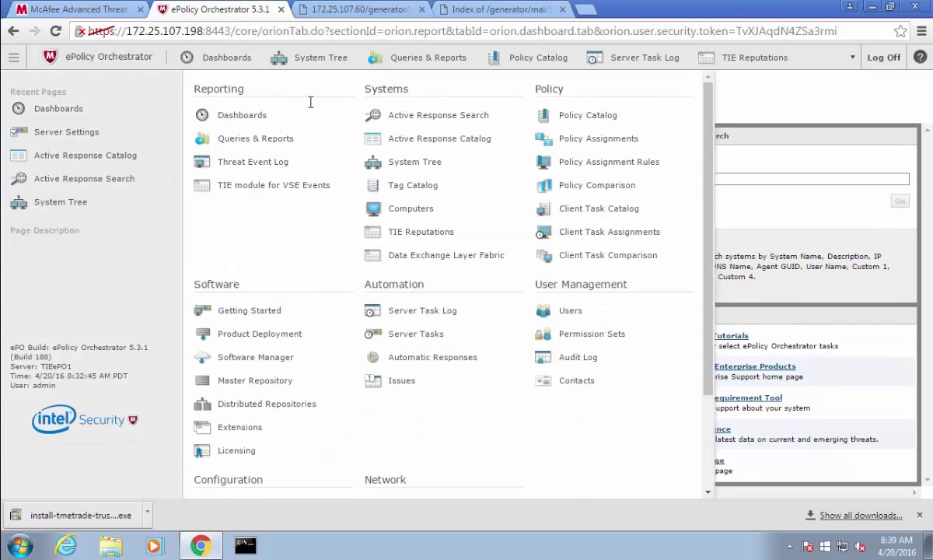
pyautogui.click(395, 144)
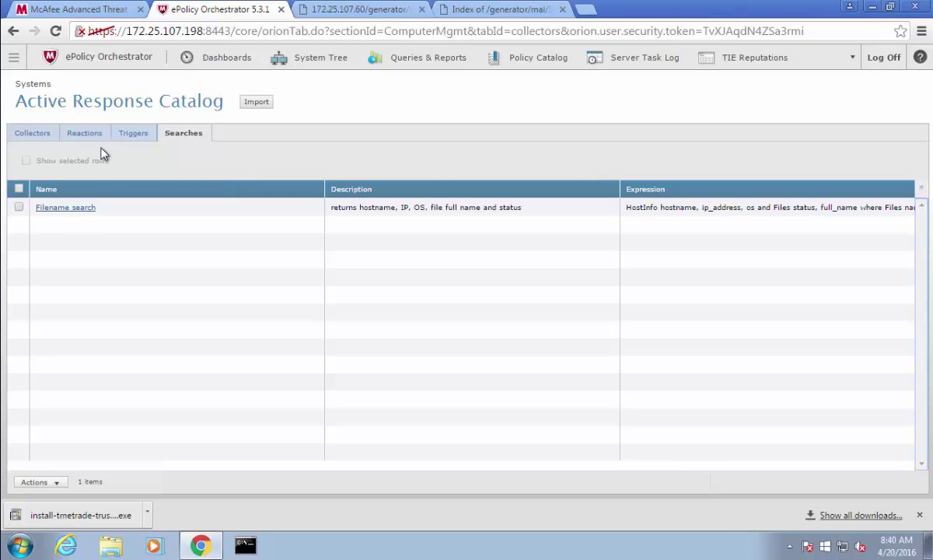
pyautogui.click(83, 208)
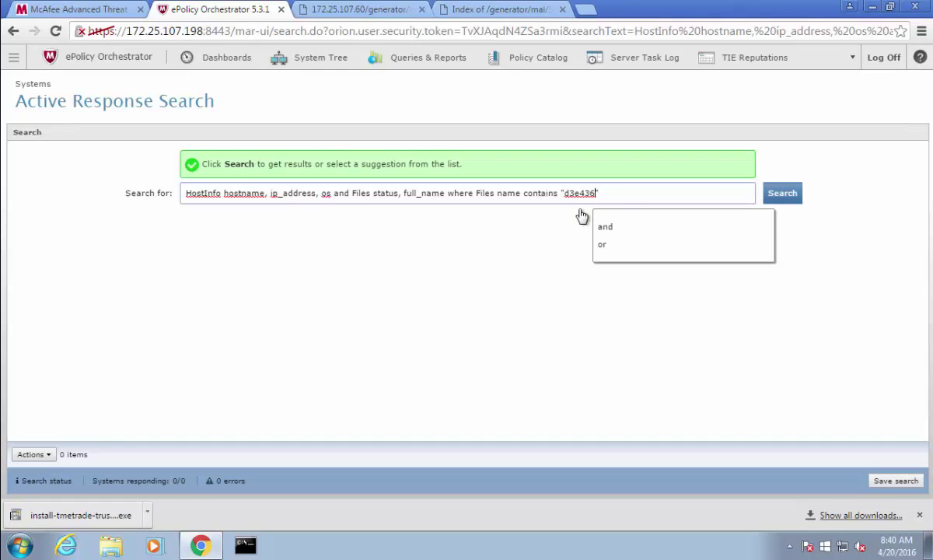
# - Set the query's Files name condition to contain "fddd3c" and run the Active Response search
pyautogui.press('Left')
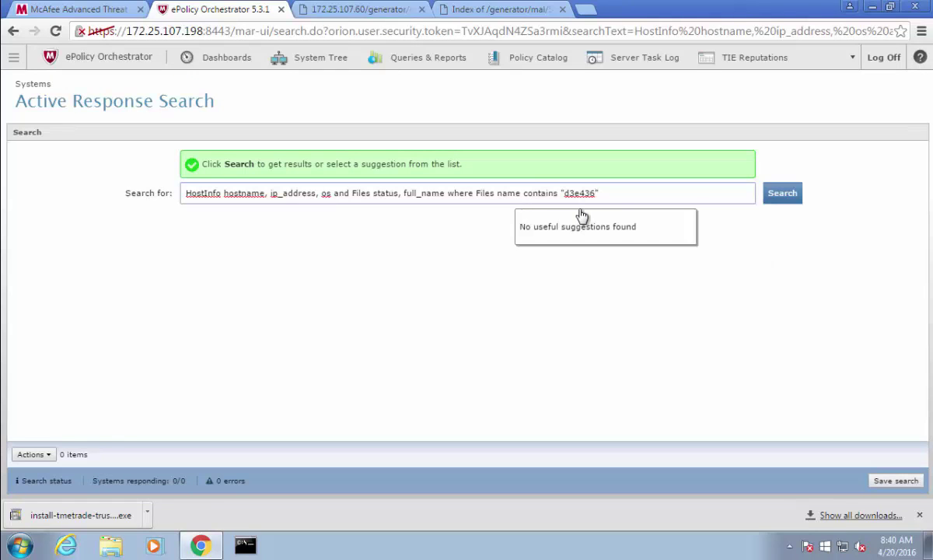
pyautogui.press('BackSpace')
pyautogui.press('BackSpace')
pyautogui.write('3')
pyautogui.press('Return')
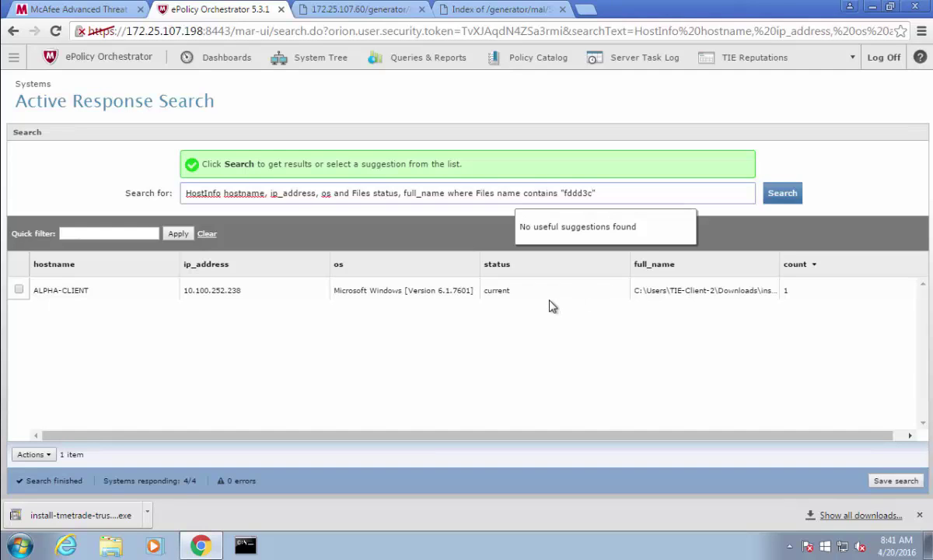
pyautogui.write('"')
# - Widen the full_name column in the search results and highlight the sample's full file path
pyautogui.click(778, 272)
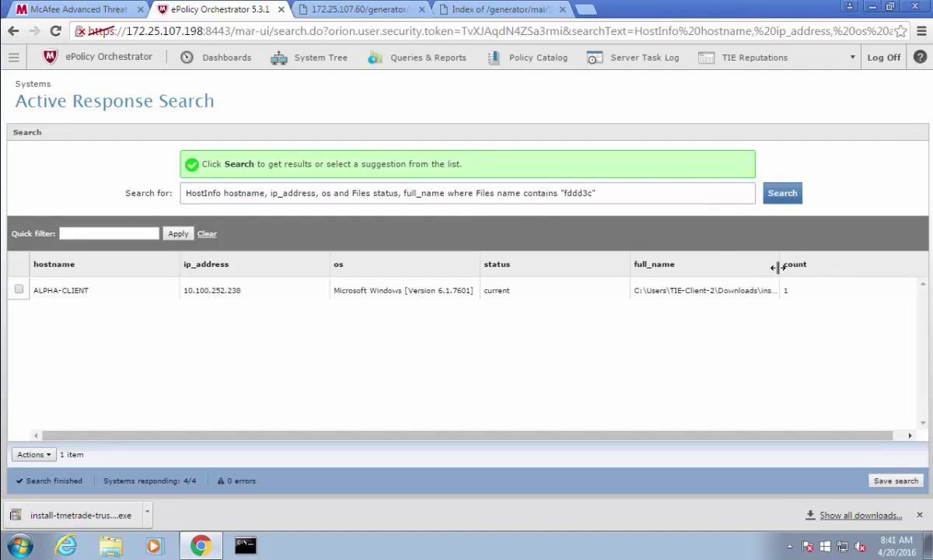
pyautogui.moveTo(835, 278); pyautogui.dragTo(637, 294)
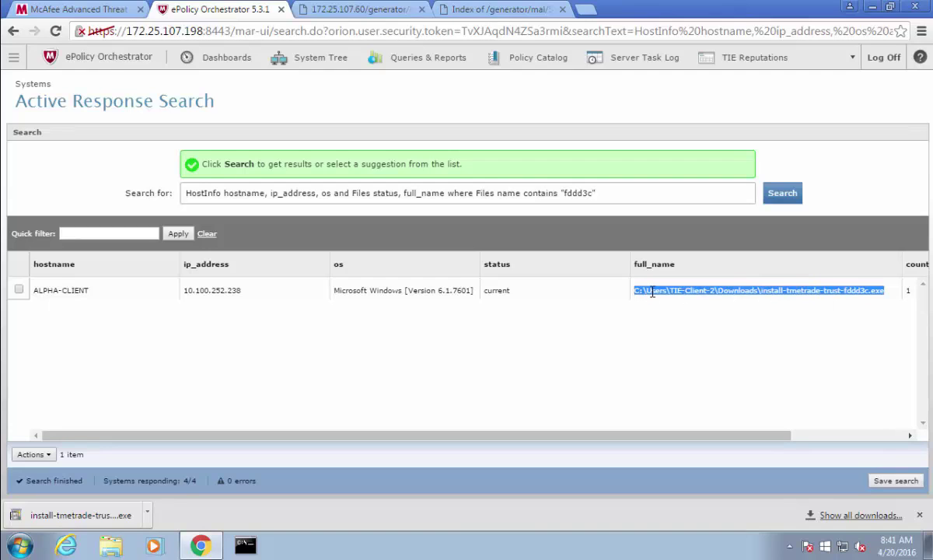
# - Select the ALPHA-CLIENT result, view the RemoveFile option and its argument in Execute Reaction, and cancel without executing it
pyautogui.rightClick(653, 292)
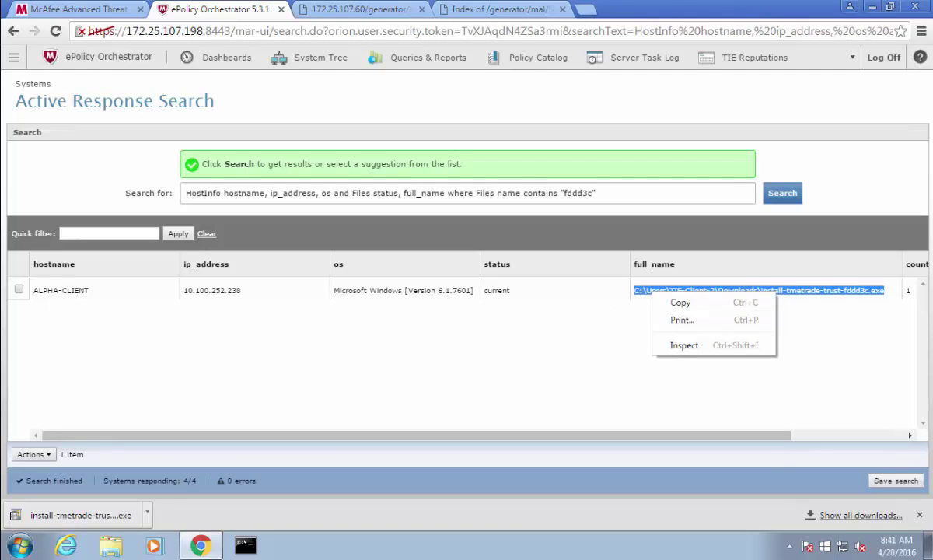
pyautogui.click(30, 455)
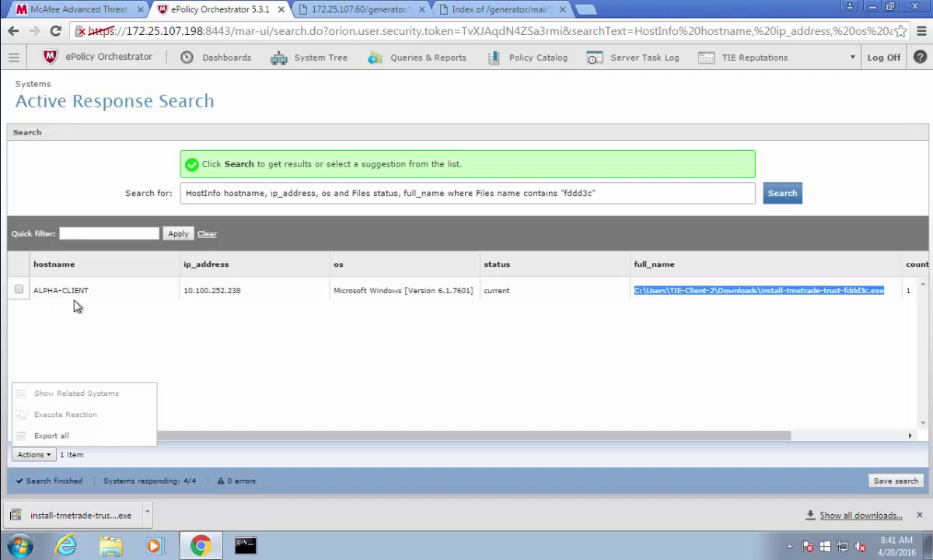
pyautogui.click(19, 290)
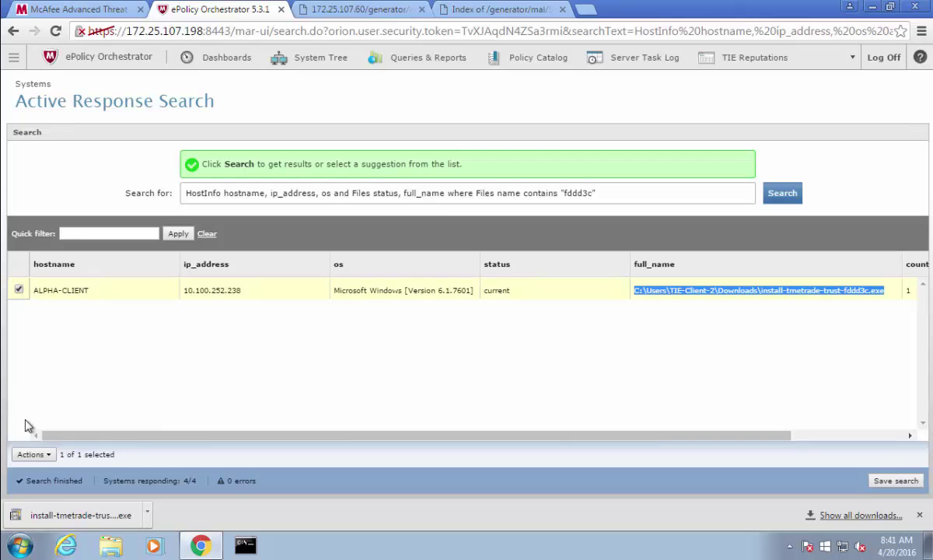
pyautogui.click(31, 454)
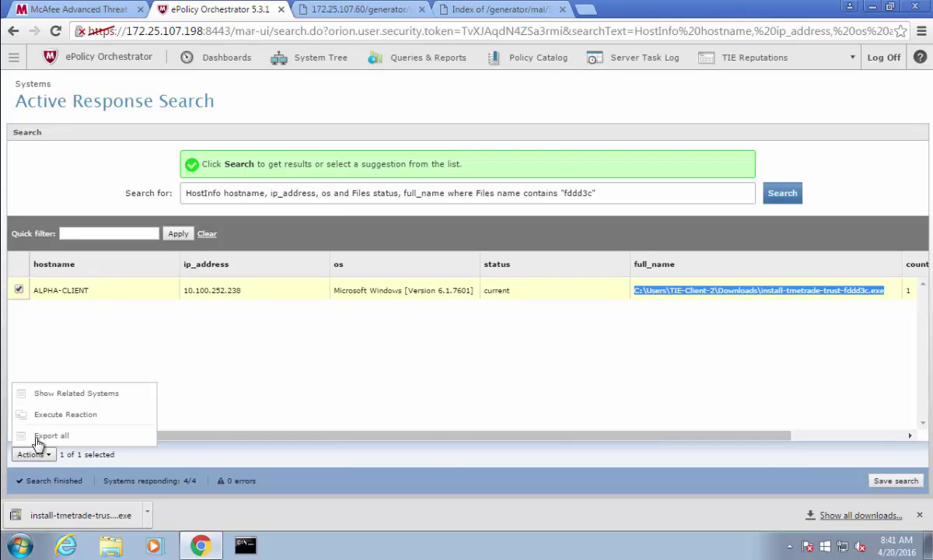
pyautogui.click(43, 420)
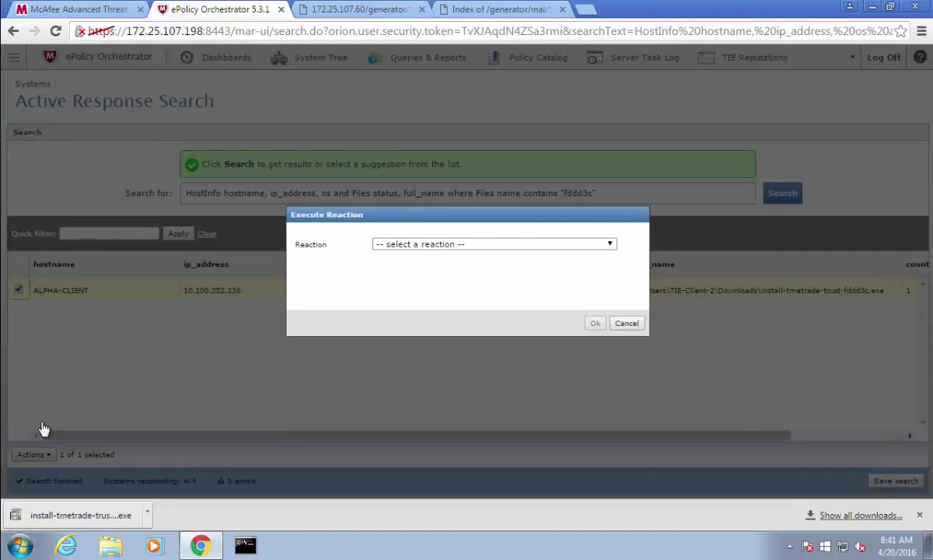
pyautogui.click(587, 248)
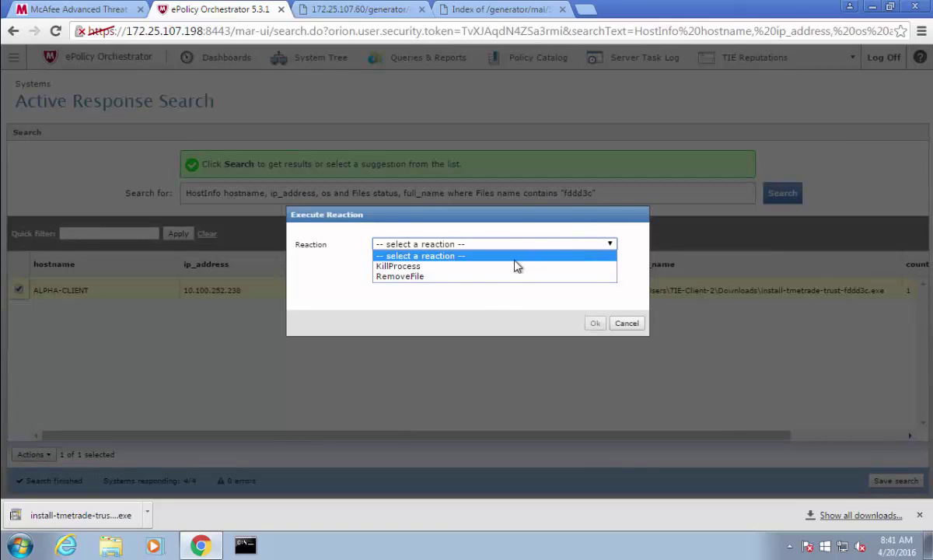
pyautogui.click(455, 278)
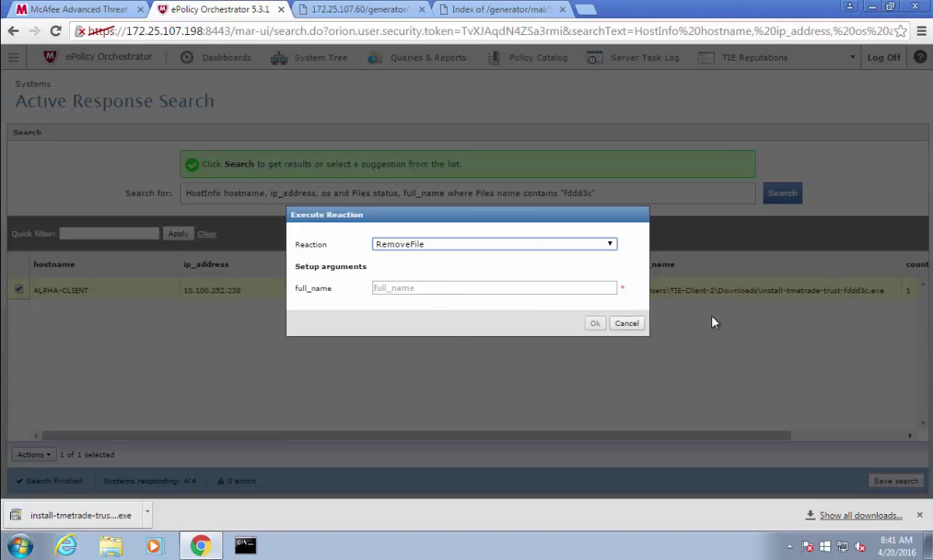
pyautogui.click(626, 323)
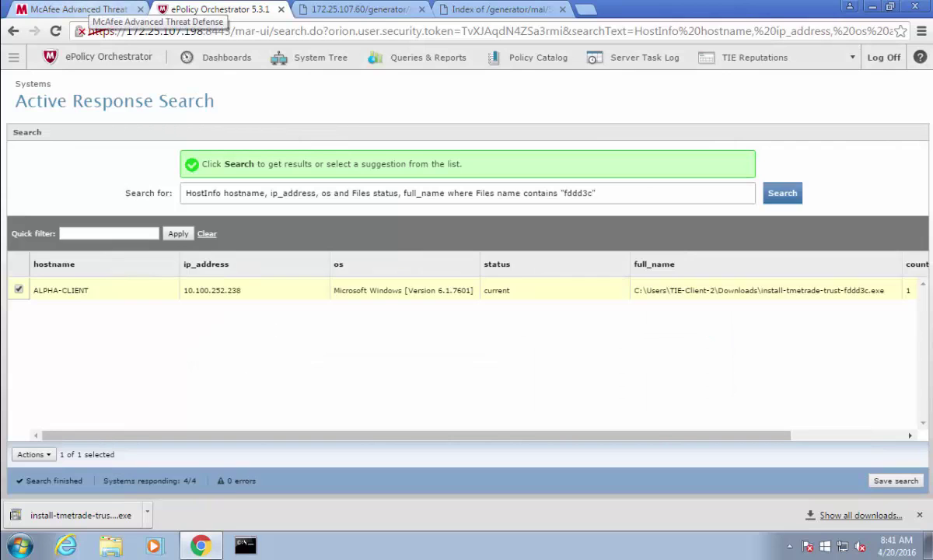
# - Open the Threat Analysis Report for install-tmetrade-trust-fddd3c.exe in Advanced Threat Defense and check its McAfee Active Response section
pyautogui.click(72, 10)
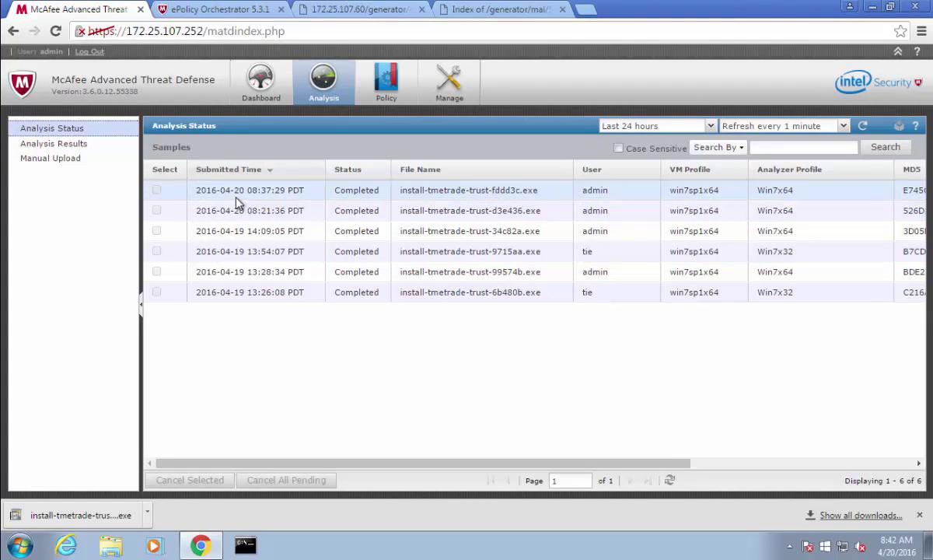
pyautogui.doubleClick(304, 200)
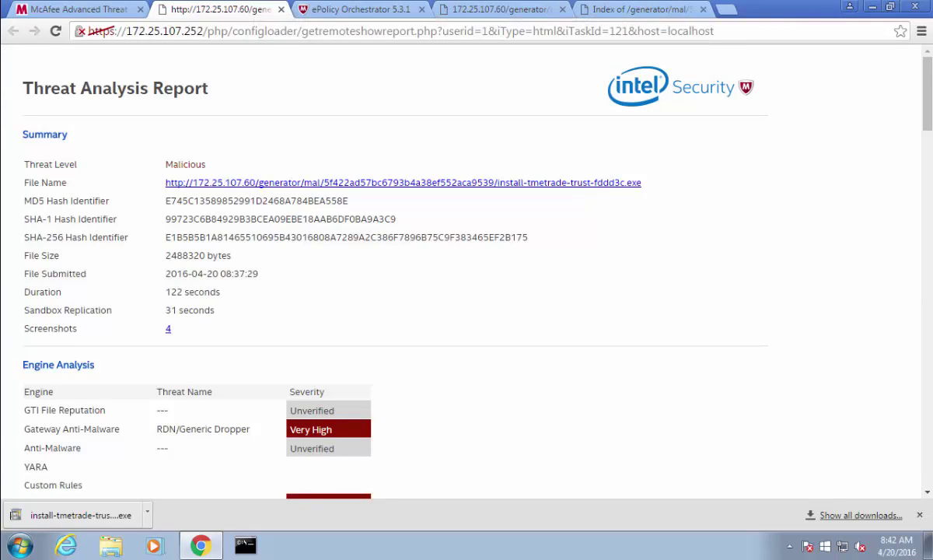
pyautogui.press('End')
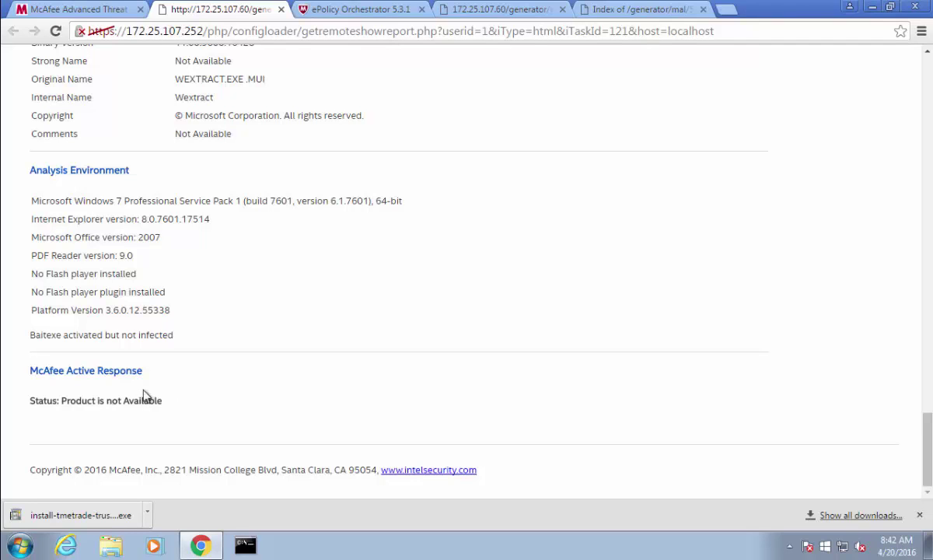
# - Switch back to ePolicy Orchestrator and view the systems and tags of the Servers group in the System Tree
pyautogui.click(329, 21)
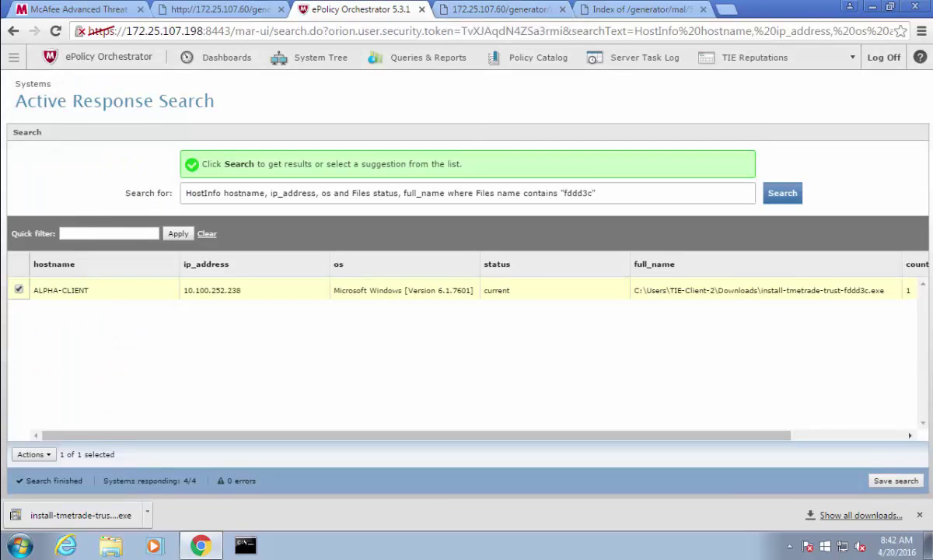
pyautogui.click(22, 59)
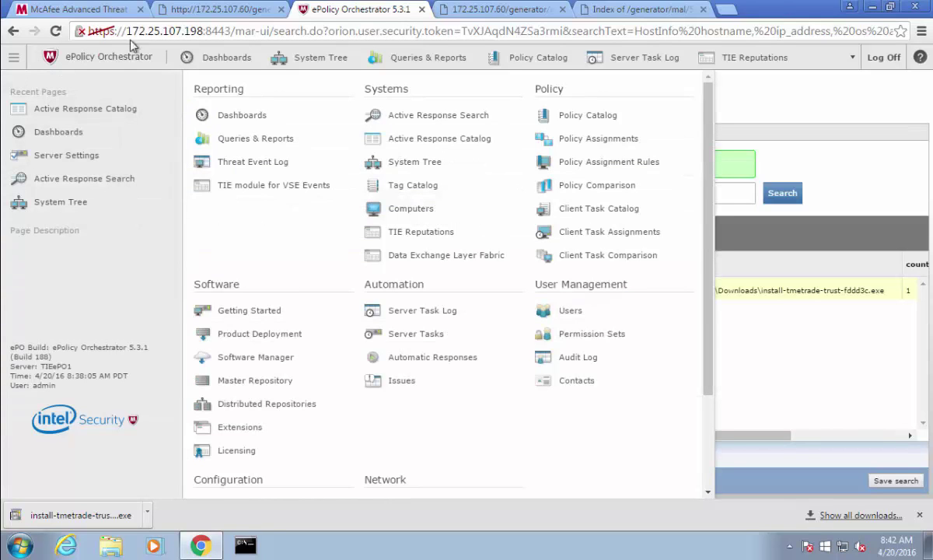
pyautogui.click(333, 63)
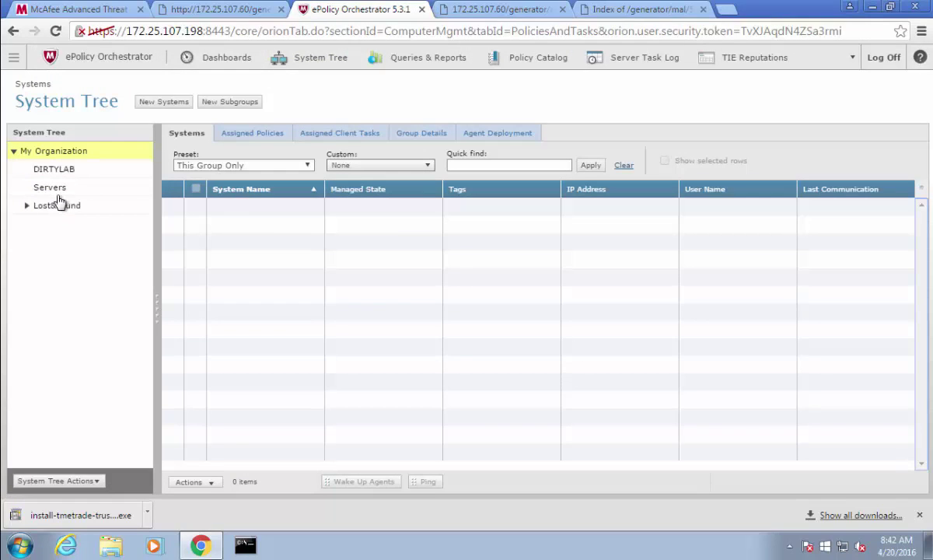
pyautogui.click(61, 194)
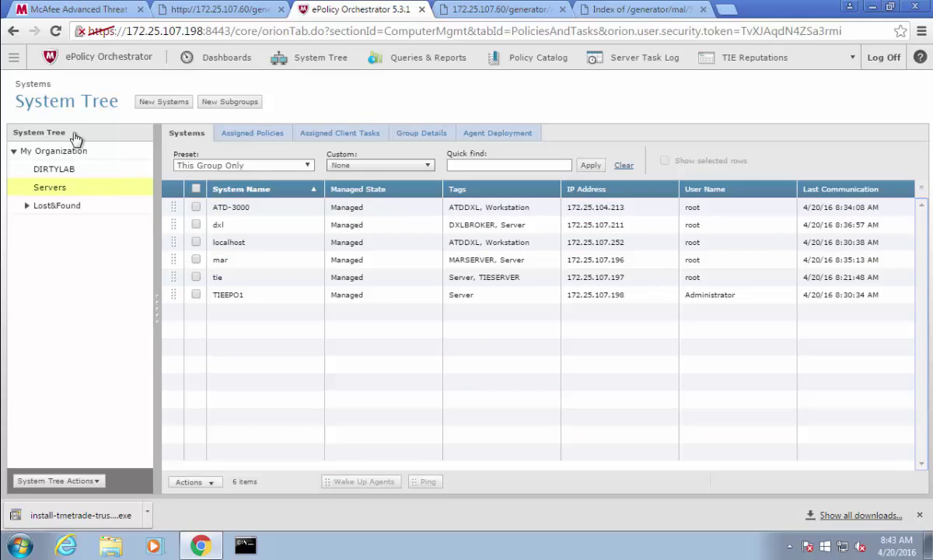
# - Open the DXL Topic Authorization category in Server Settings for editing
pyautogui.click(16, 62)
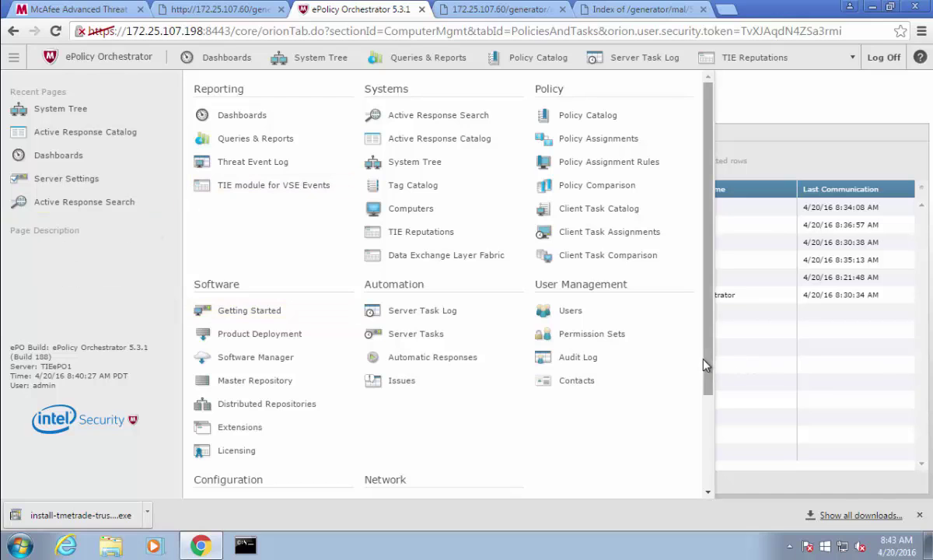
pyautogui.moveTo(704, 364); pyautogui.dragTo(702, 436)
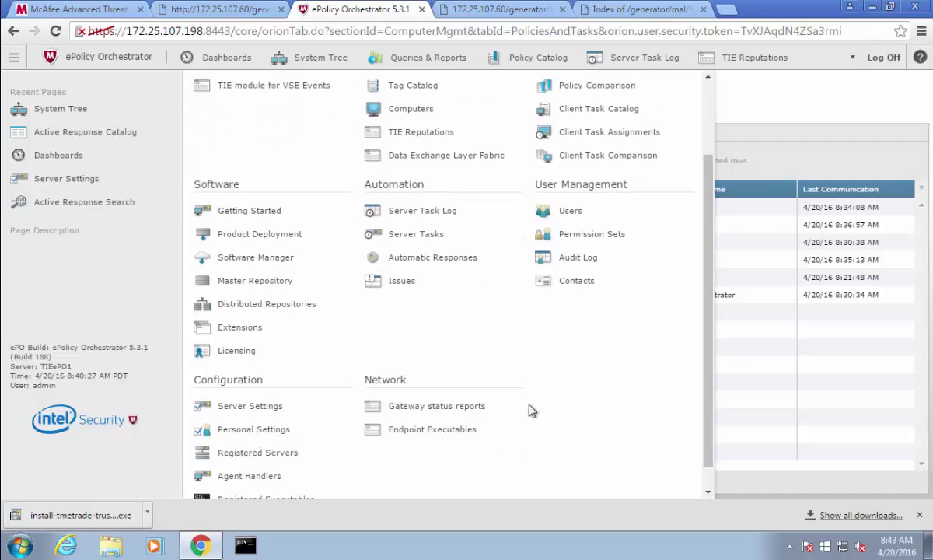
pyautogui.click(258, 407)
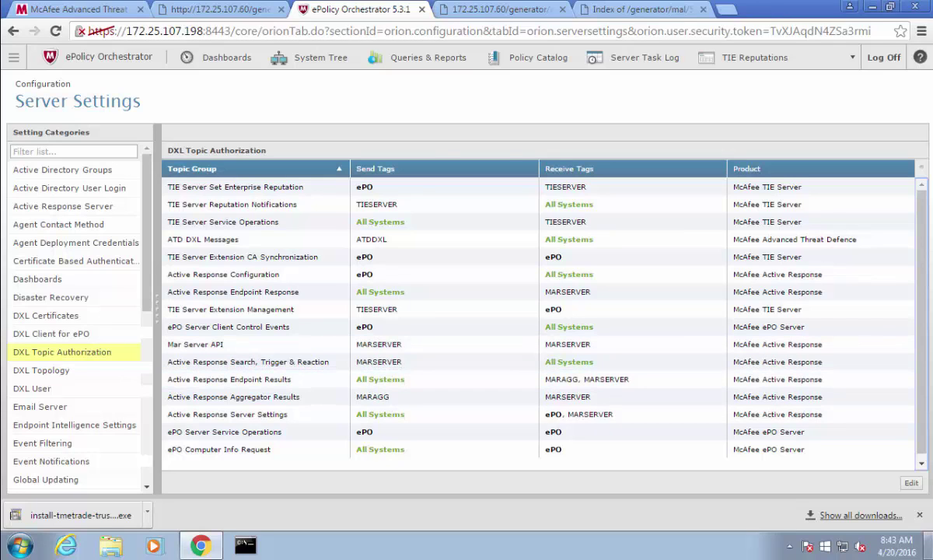
pyautogui.click(919, 515)
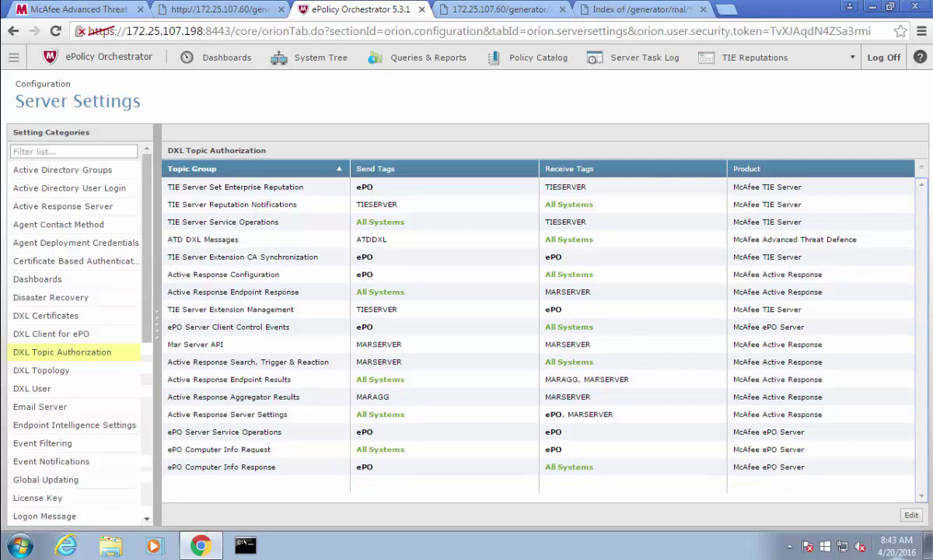
pyautogui.click(907, 516)
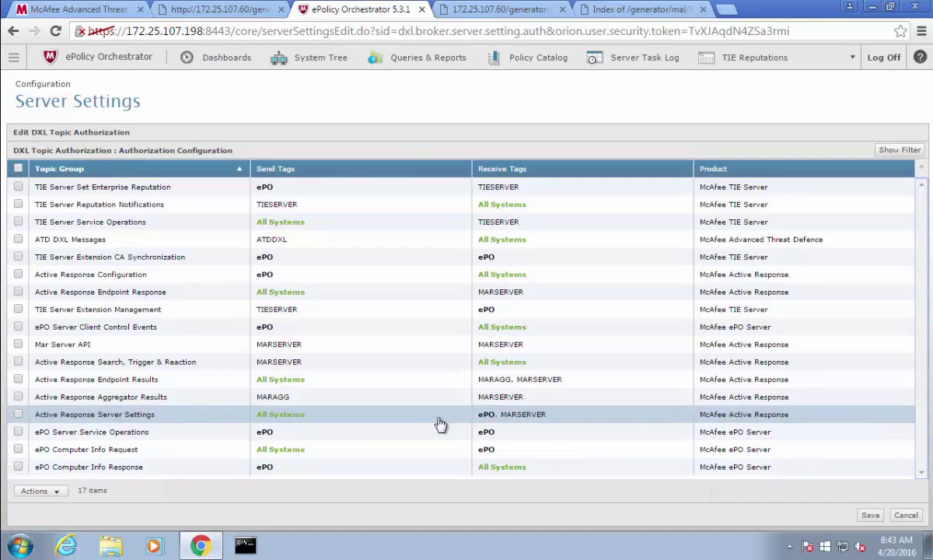
# - Add the ATDDXL and Workstation tags to the Mar Server API topic group's send restrictions and save the authorization settings
pyautogui.click(18, 345)
pyautogui.click(35, 492)
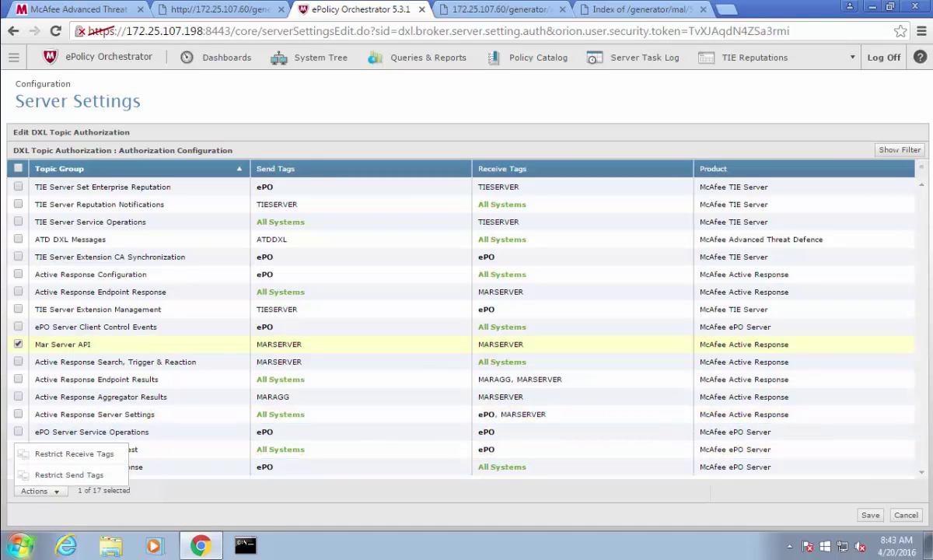
pyautogui.click(62, 474)
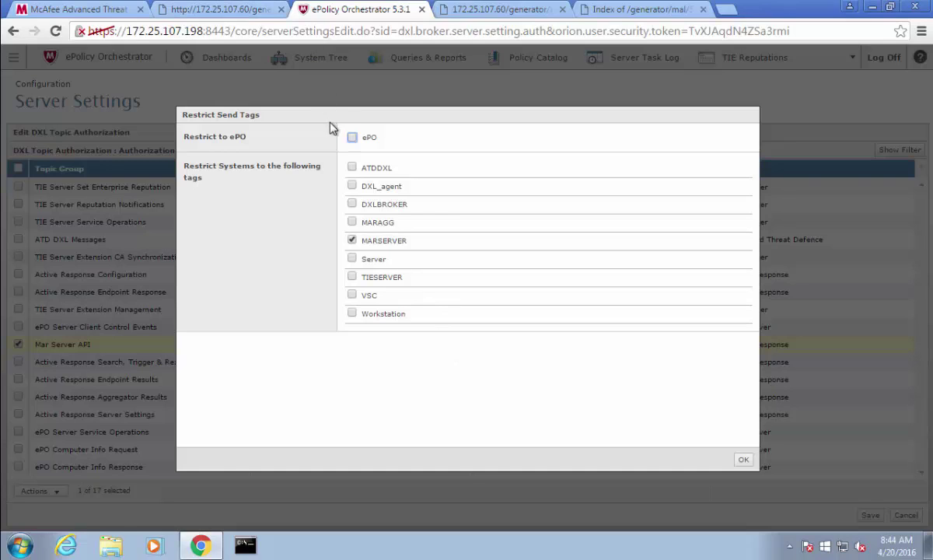
pyautogui.click(352, 168)
pyautogui.click(352, 314)
pyautogui.click(744, 461)
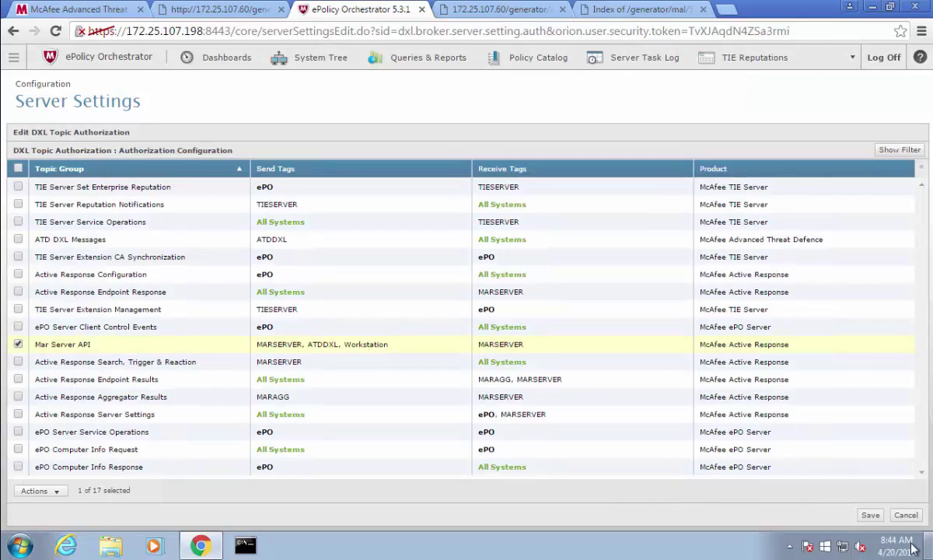
pyautogui.click(870, 515)
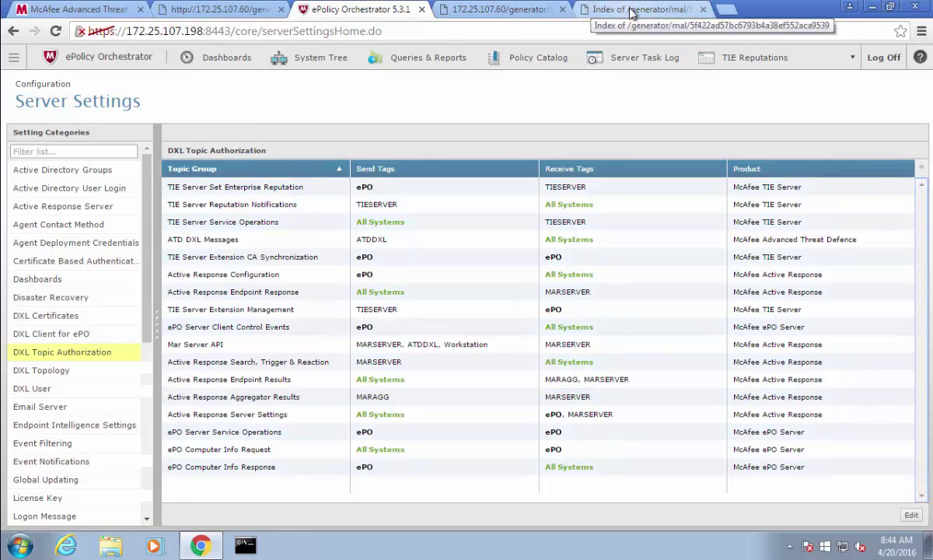
# - Generate one new sample with the demo sample generator and open the directory containing it
pyautogui.click(634, 14)
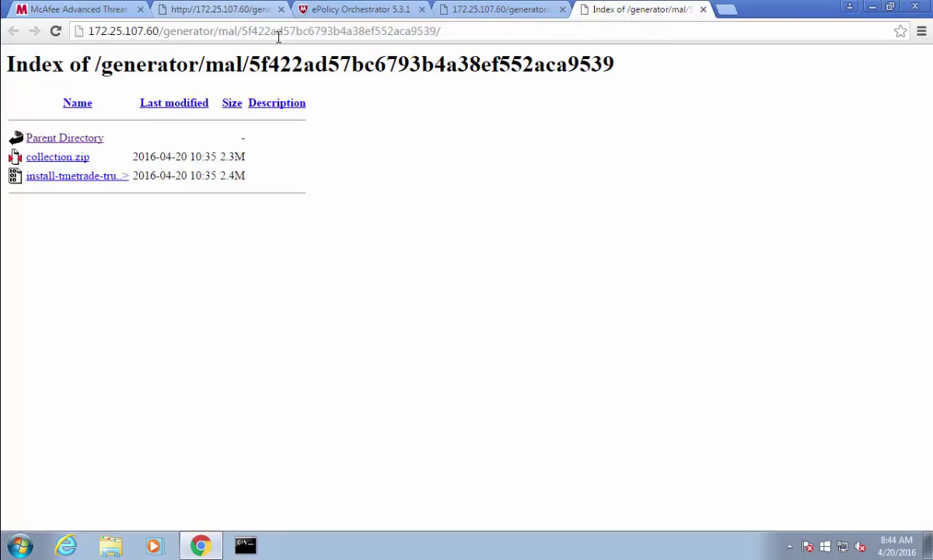
pyautogui.click(529, 19)
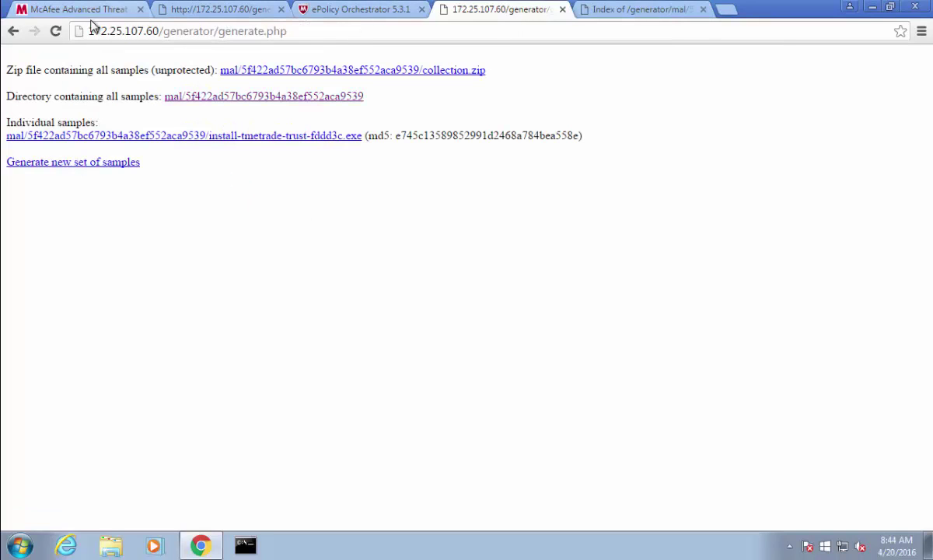
pyautogui.click(13, 31)
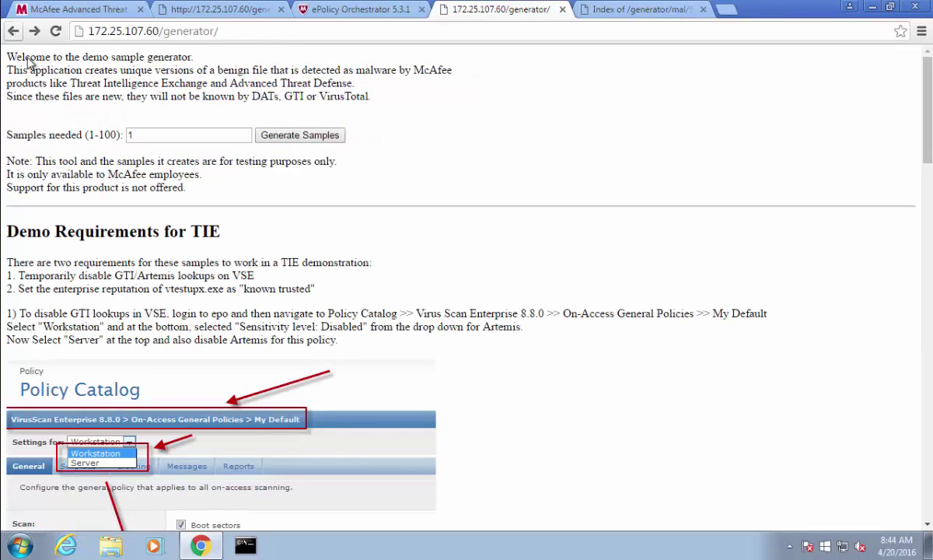
pyautogui.click(262, 135)
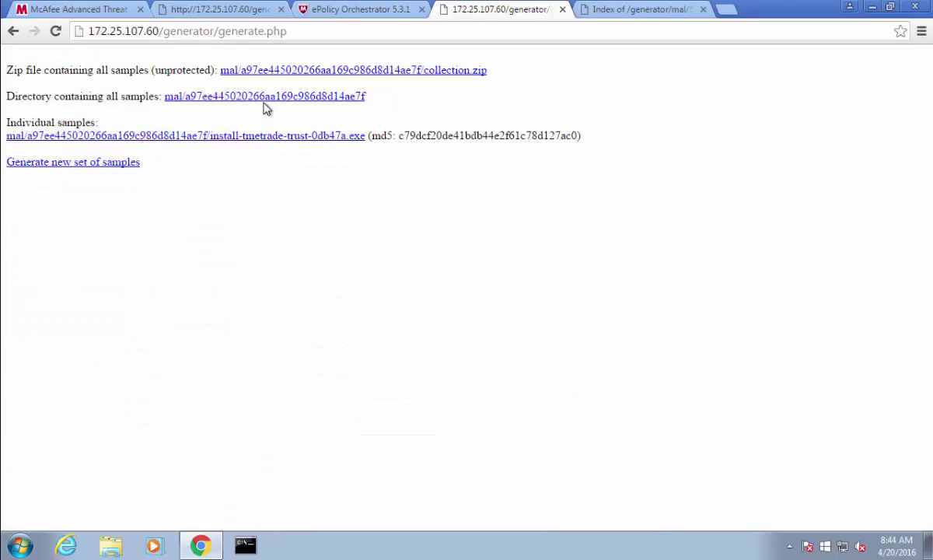
pyautogui.click(249, 95)
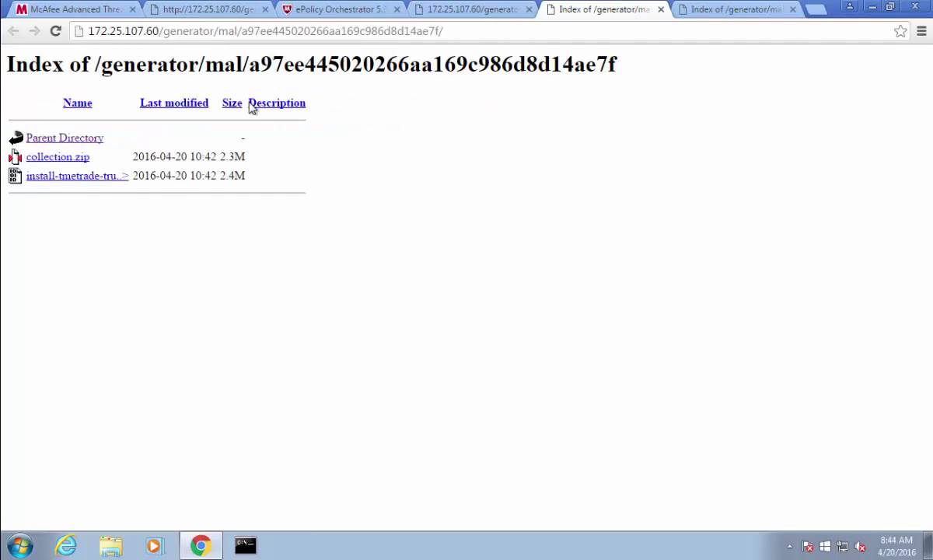
# - Save the new sample executable as install-tmetrade-trust-0db47a in the Downloads folder
pyautogui.rightClick(100, 178)
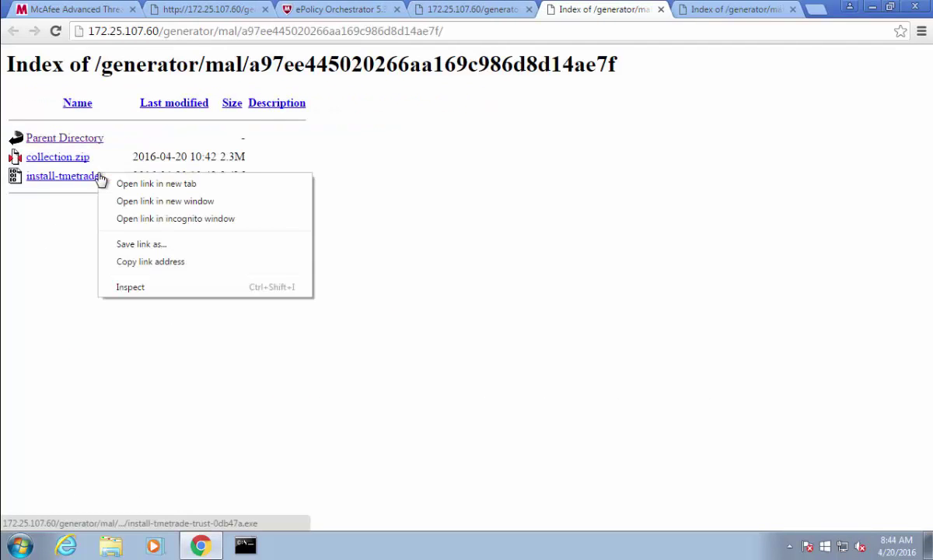
pyautogui.click(141, 245)
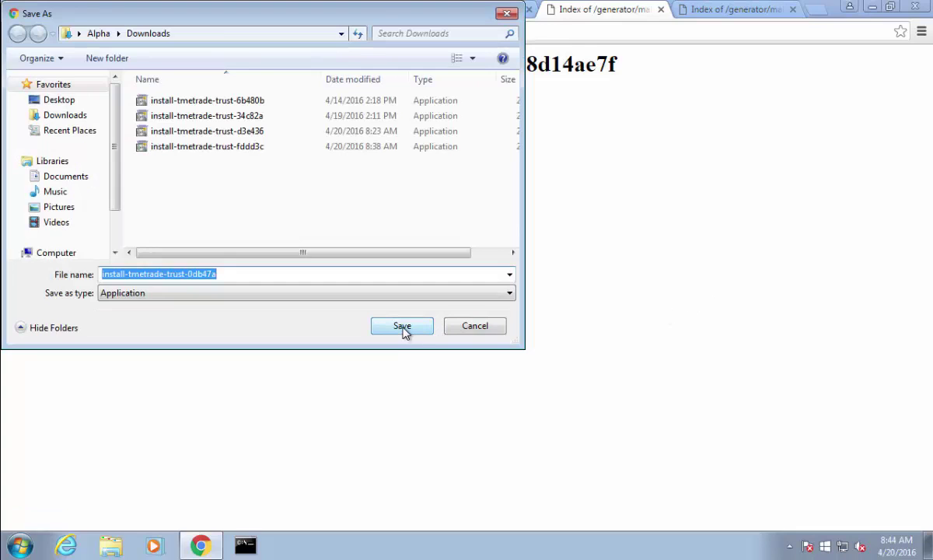
pyautogui.click(402, 326)
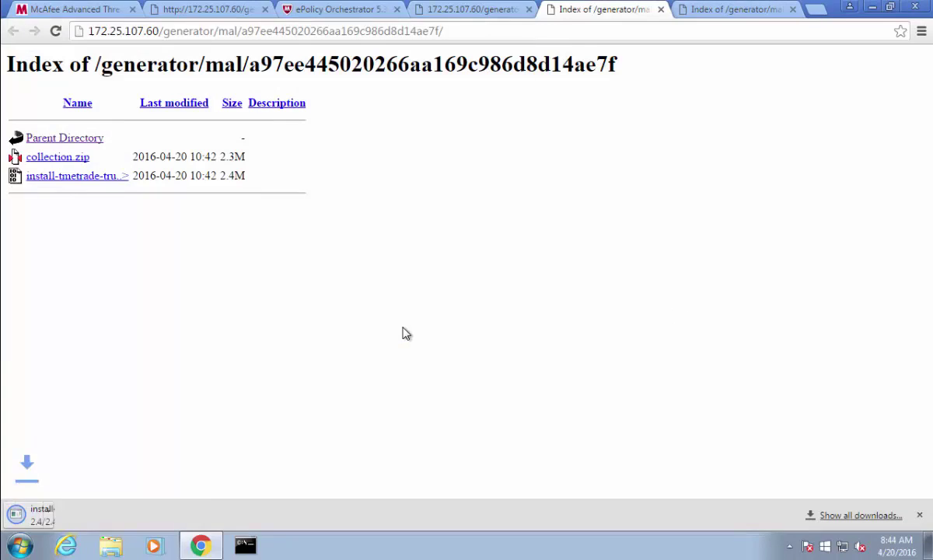
# - Copy the link address of the new sample executable and switch to Advanced Threat Defense
pyautogui.rightClick(106, 182)
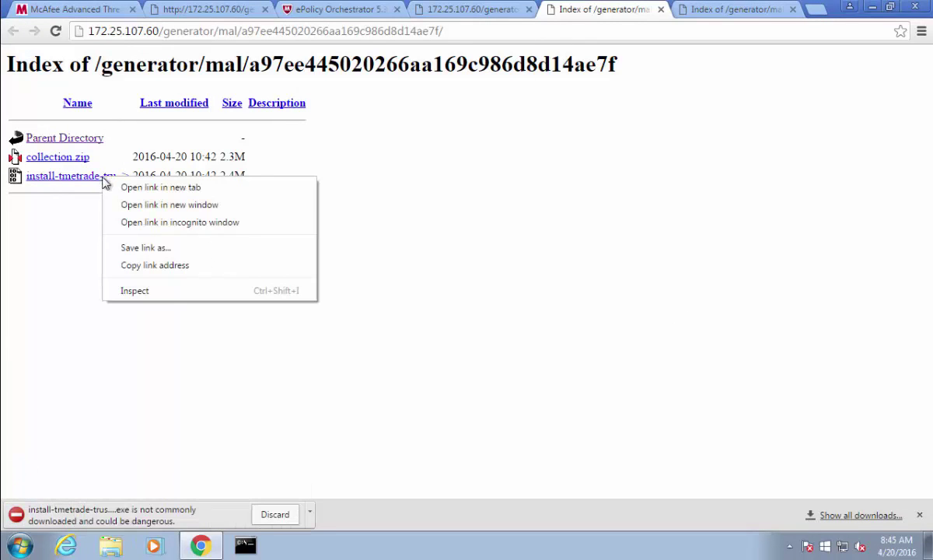
pyautogui.click(162, 265)
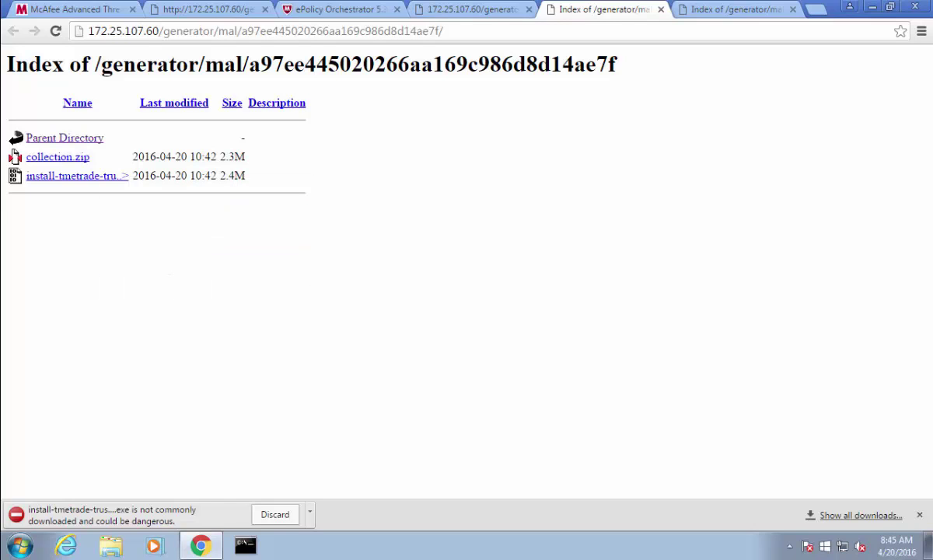
pyautogui.click(42, 12)
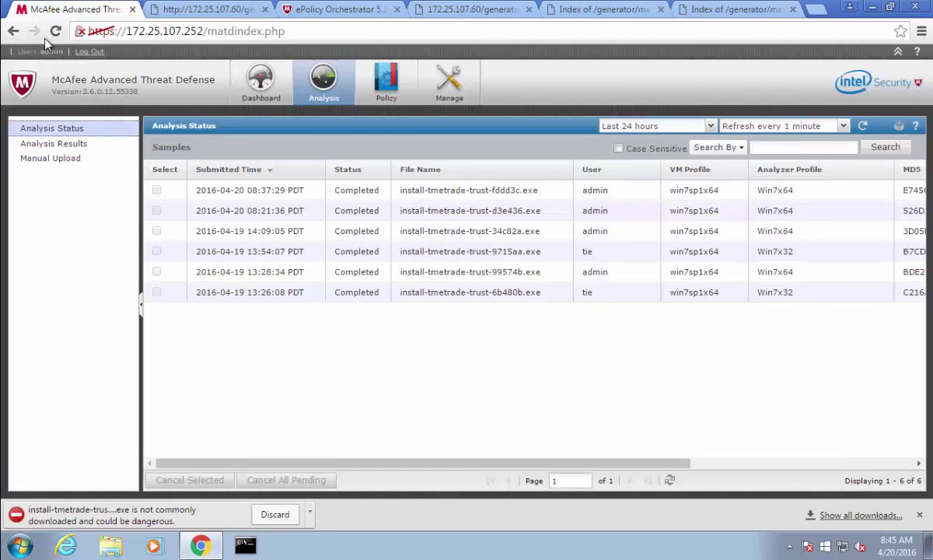
# - Set up a manual upload in URL Download mode using the copied link to install-tmetrade-trust-0db47a.exe
pyautogui.click(52, 159)
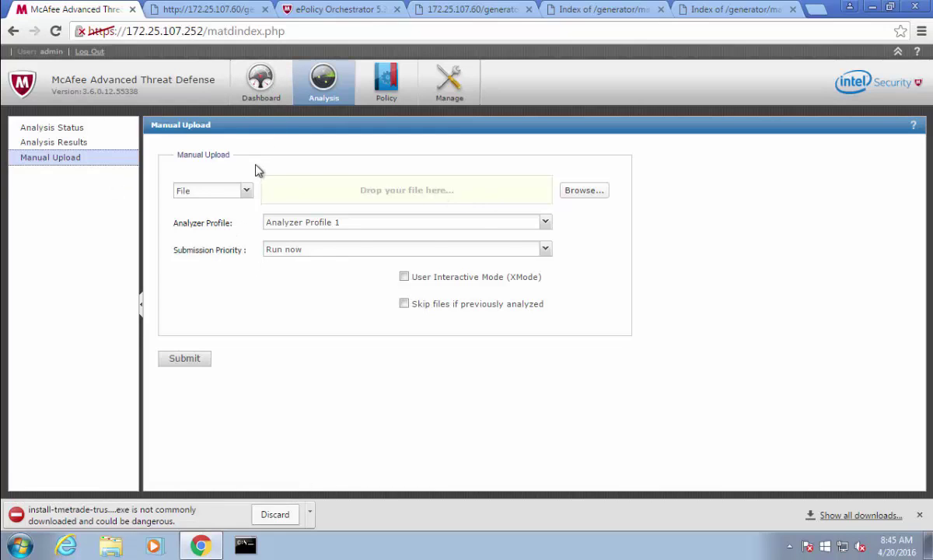
pyautogui.click(246, 193)
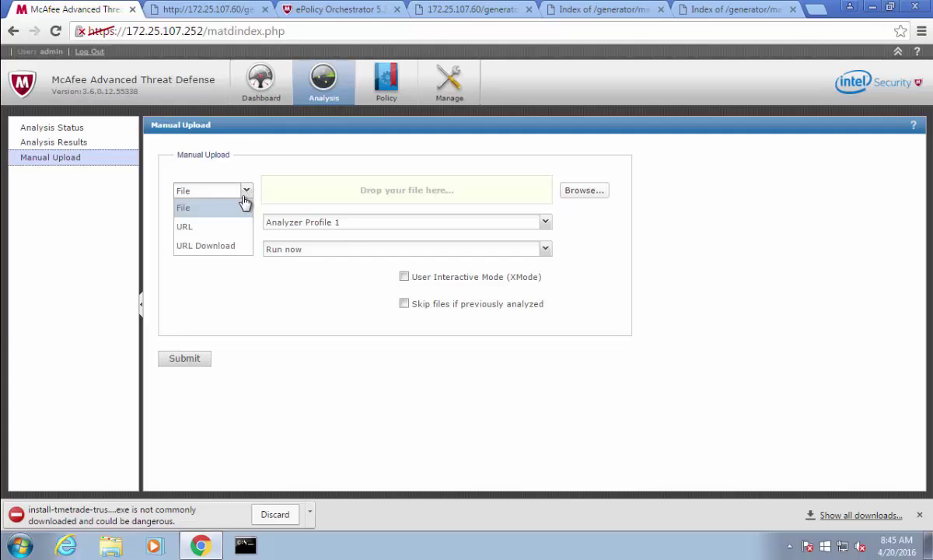
pyautogui.click(230, 253)
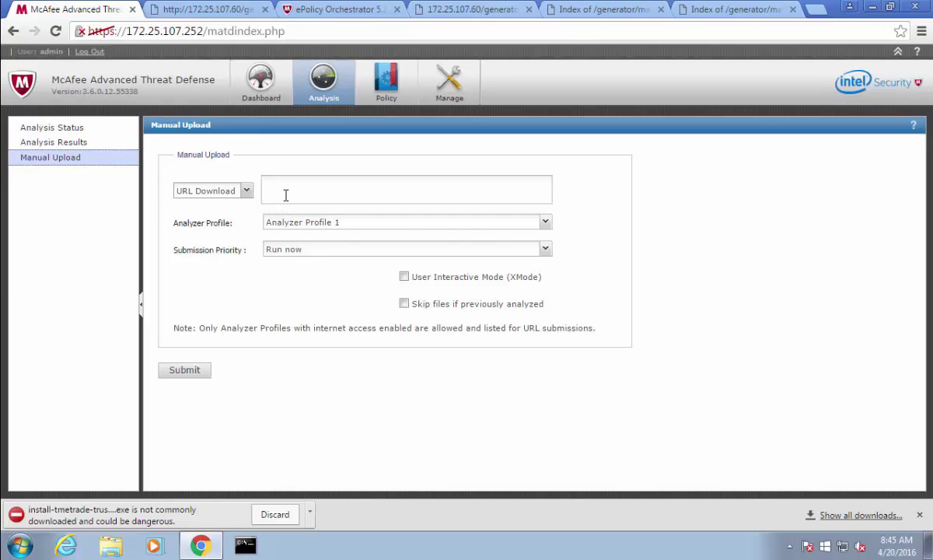
pyautogui.click(286, 195)
pyautogui.rightClick(285, 196)
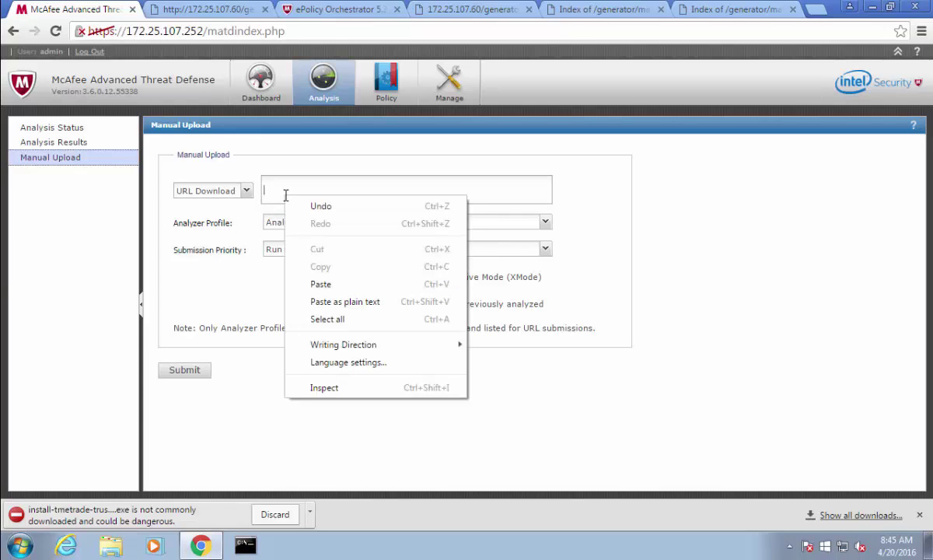
pyautogui.click(327, 284)
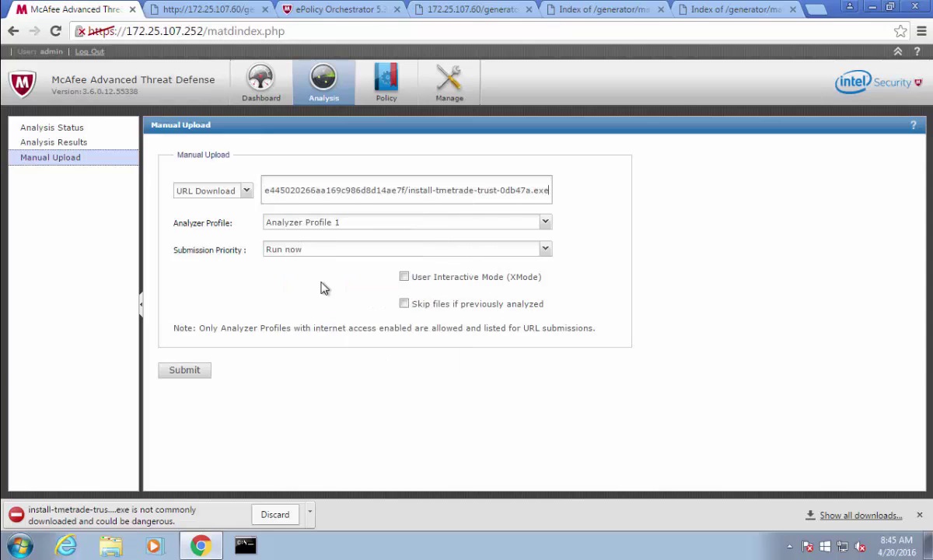
# - Assign the Win7x64 analyzer profile to the upload, submit the sample and dismiss the upload summary
pyautogui.click(352, 222)
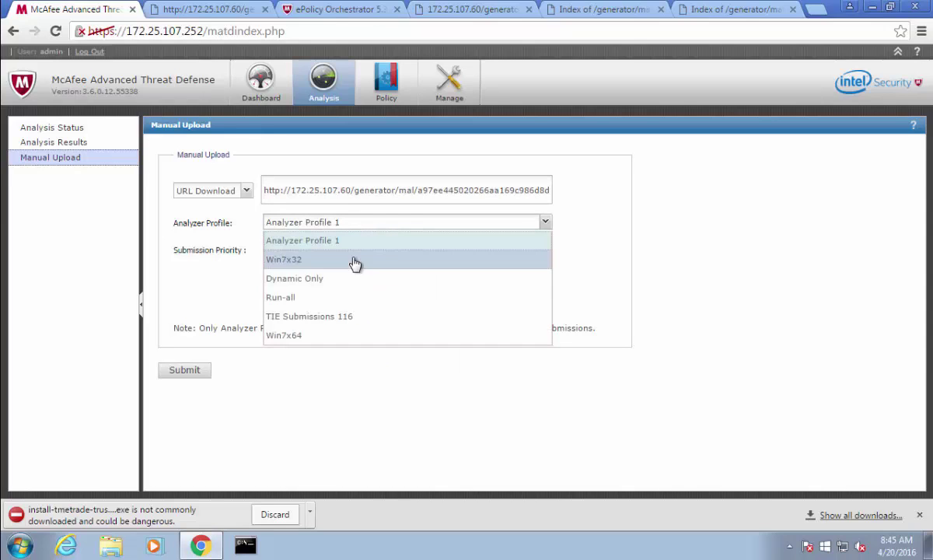
pyautogui.click(295, 334)
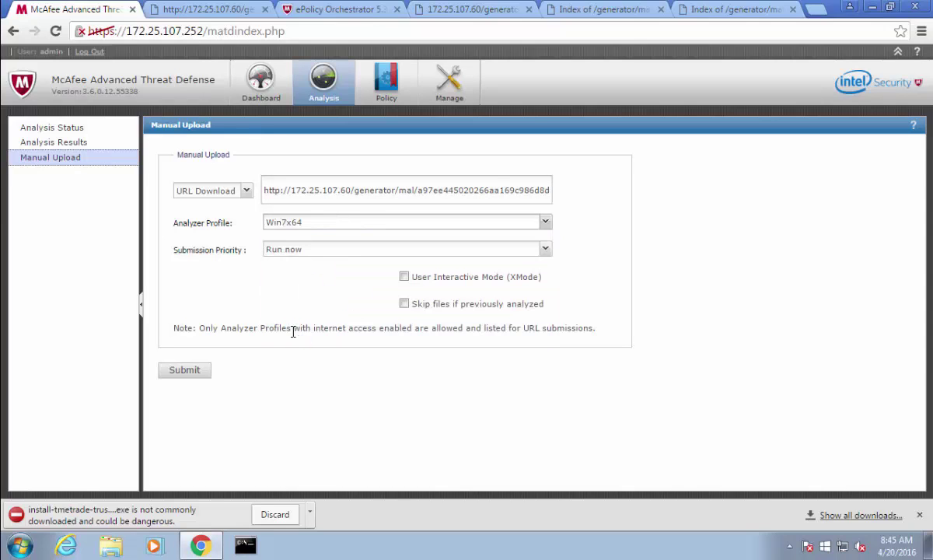
pyautogui.click(186, 371)
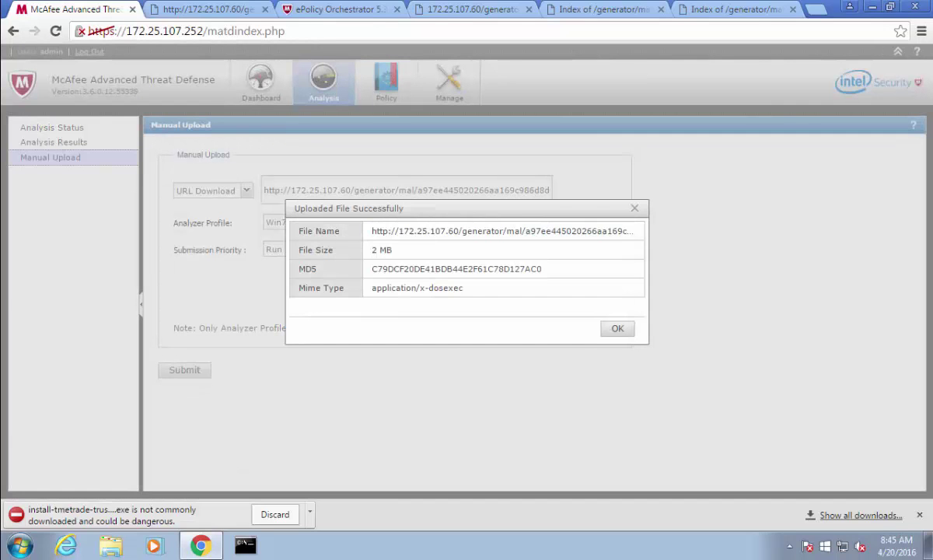
pyautogui.click(629, 336)
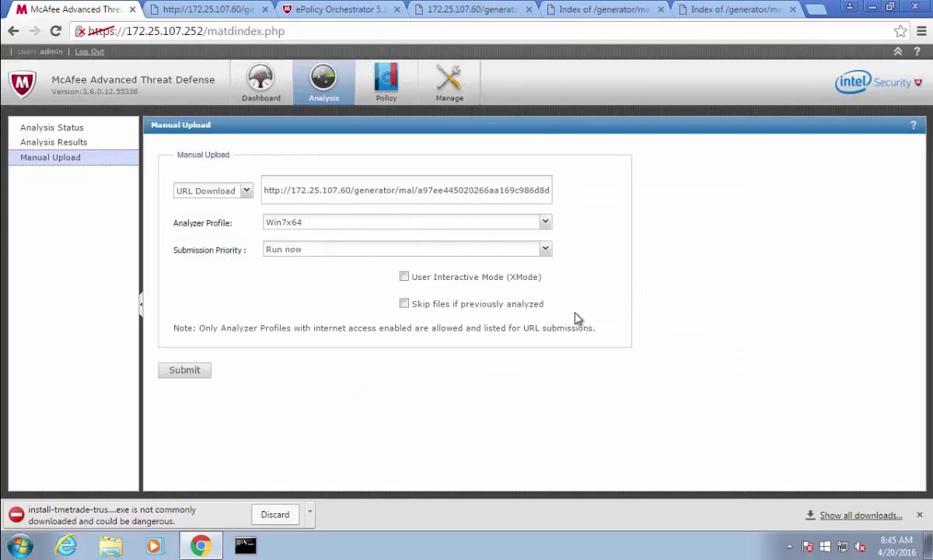
# - Check the submitted sample's analysis status, close the earlier sample's report page and switch to ePolicy Orchestrator
pyautogui.click(34, 130)
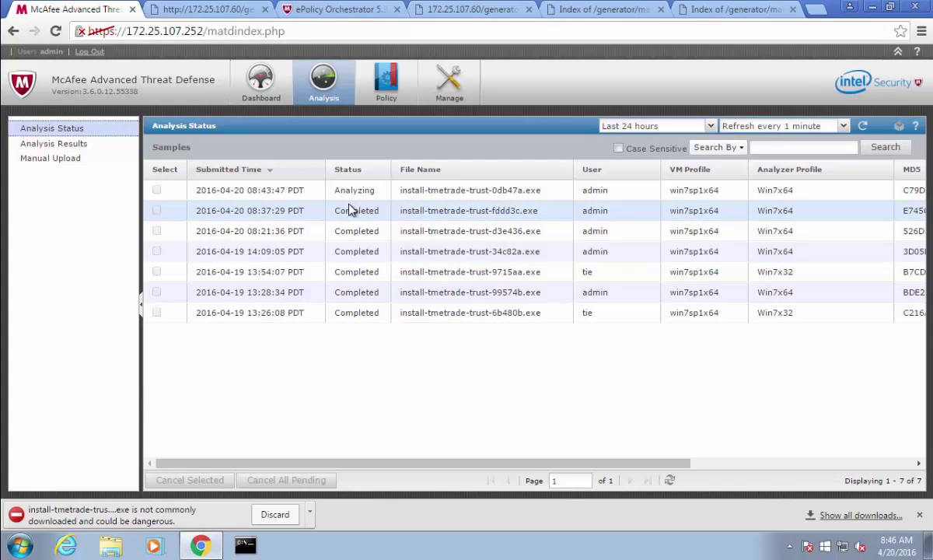
pyautogui.click(473, 188)
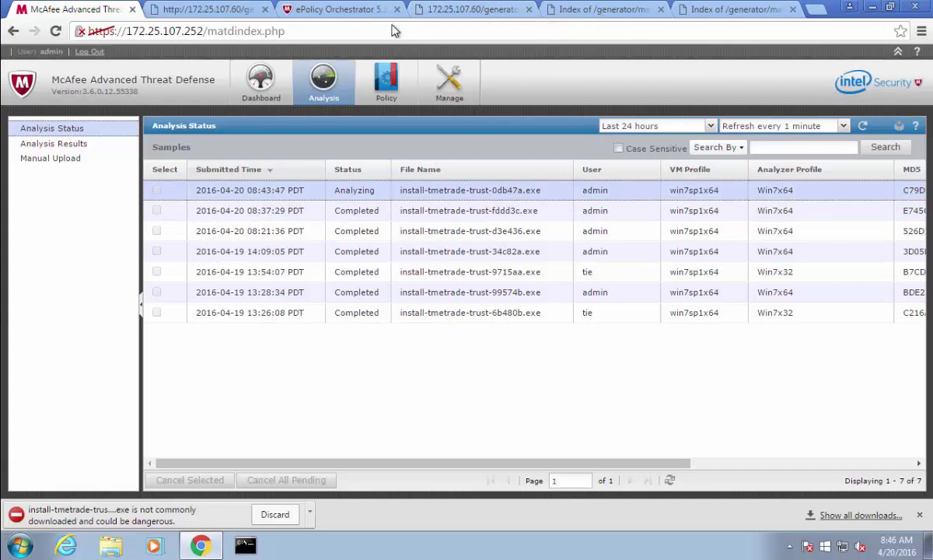
pyautogui.click(263, 9)
pyautogui.click(243, 12)
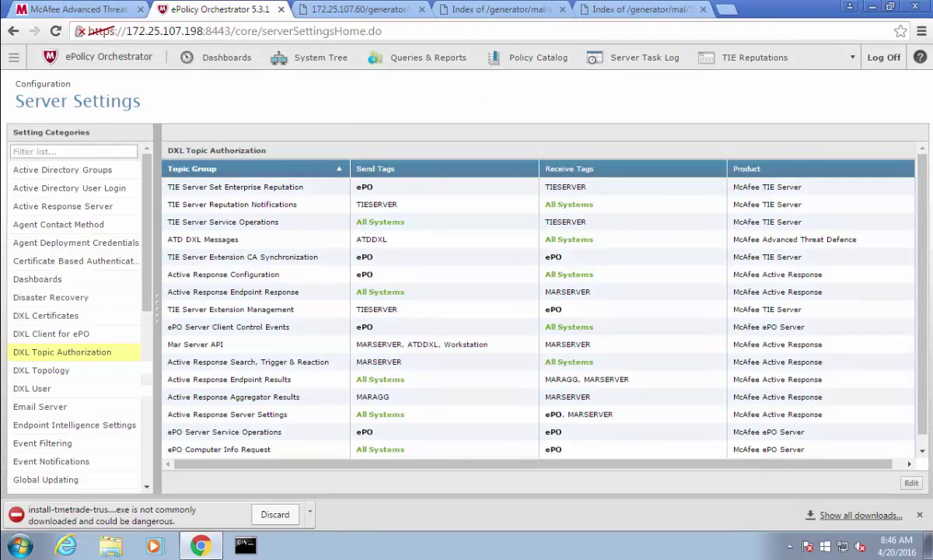
# - Open the saved Filename search from the Active Response Catalog and run it for file names containing "0db47a"
pyautogui.click(13, 60)
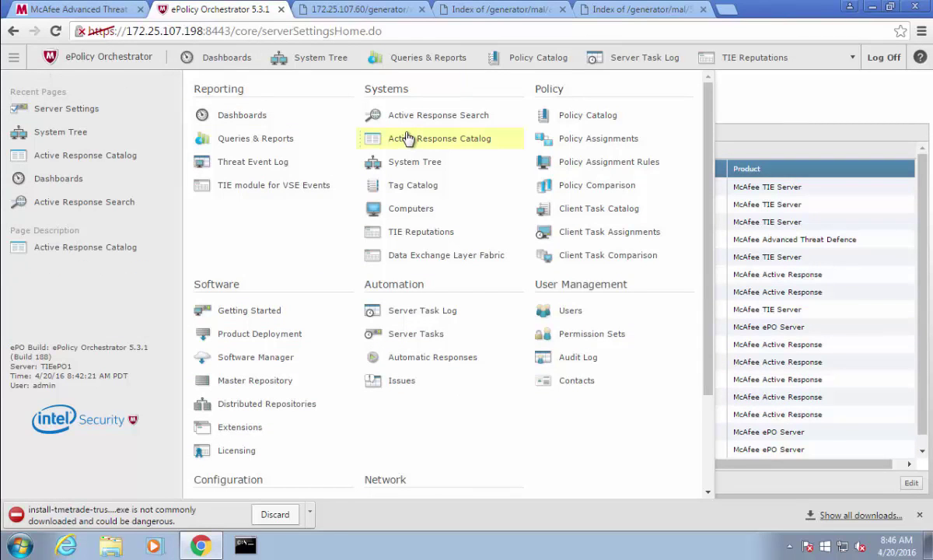
pyautogui.click(480, 145)
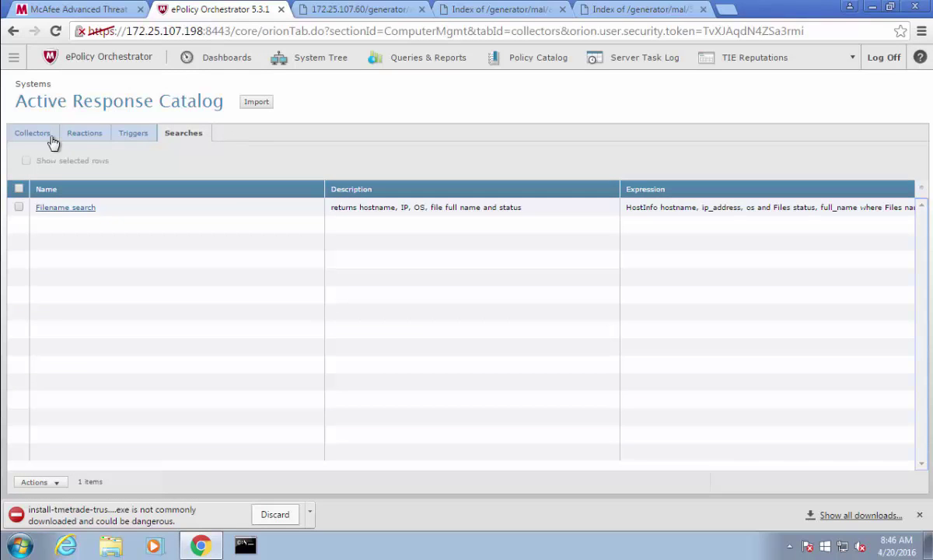
pyautogui.click(75, 212)
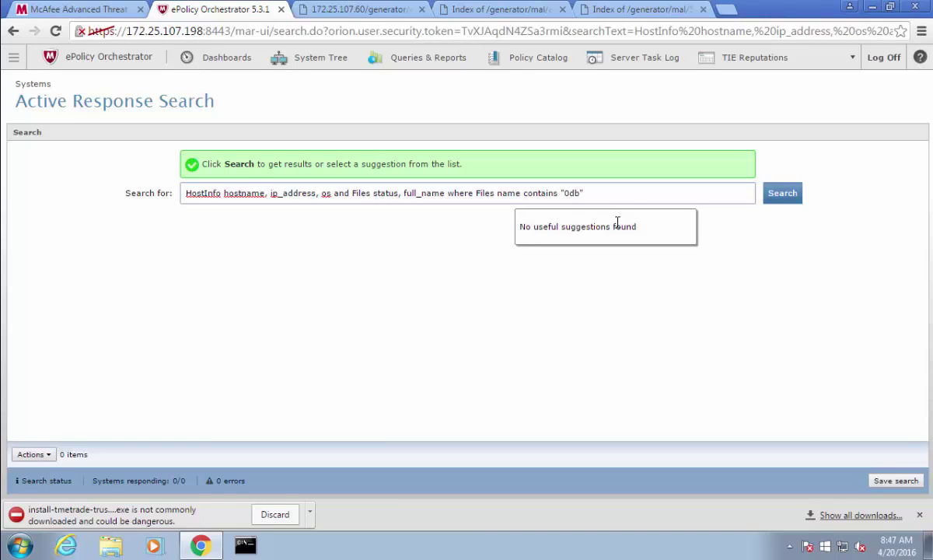
pyautogui.press('Return')
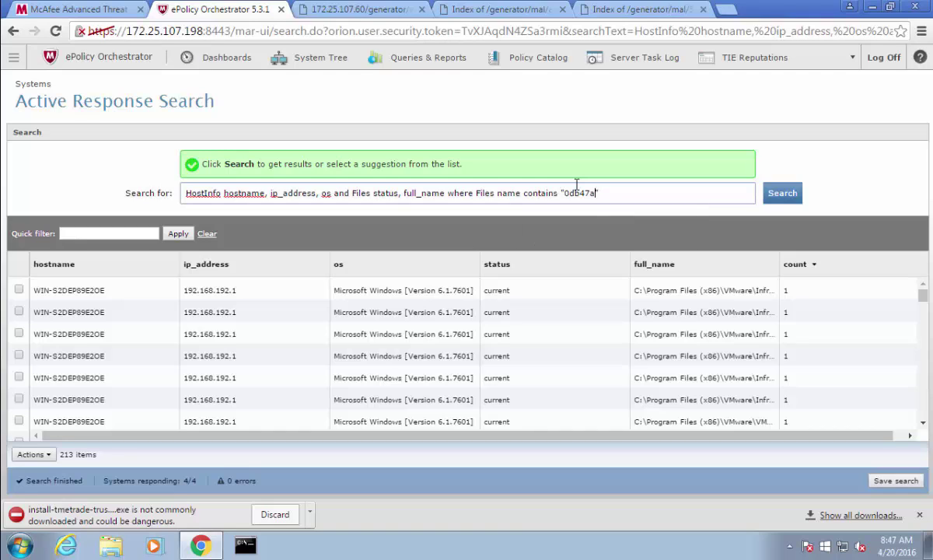
pyautogui.press('Return')
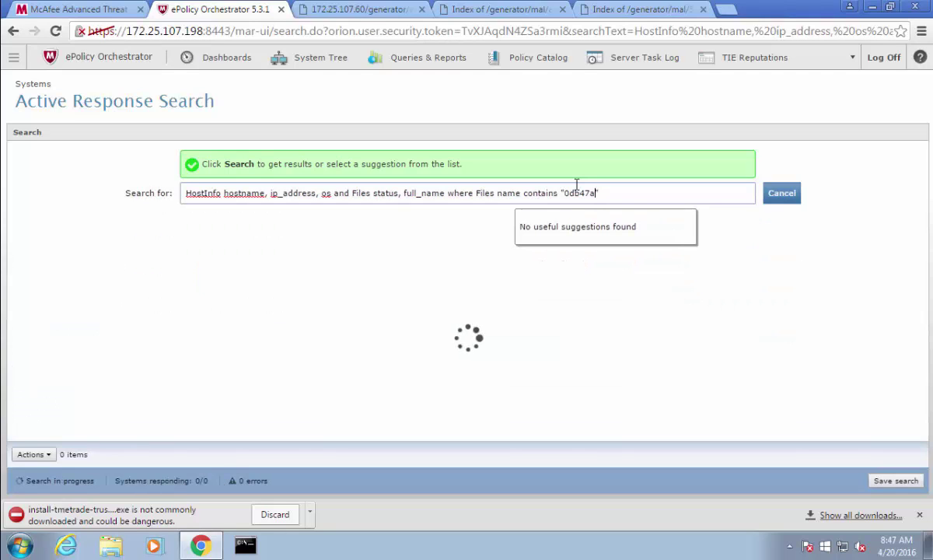
pyautogui.click(748, 315)
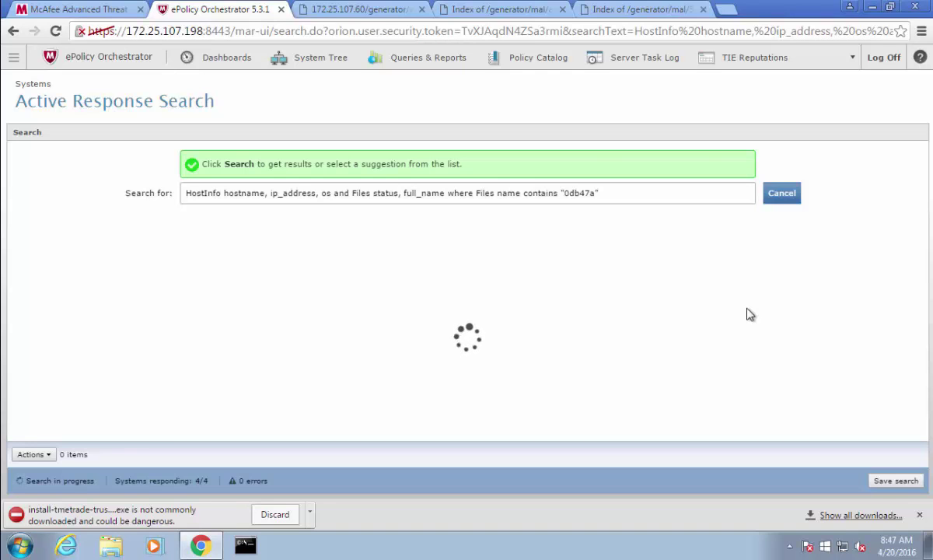
# - Check the sample's status in Advanced Threat Defense, and return to ePolicy Orchestrator to rerun the "0db47a" file search
pyautogui.click(79, 10)
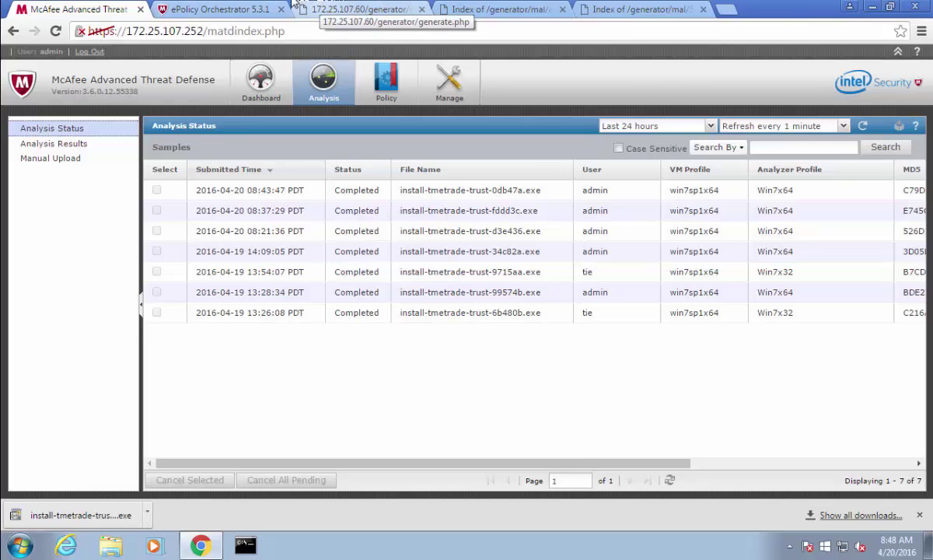
pyautogui.click(238, 10)
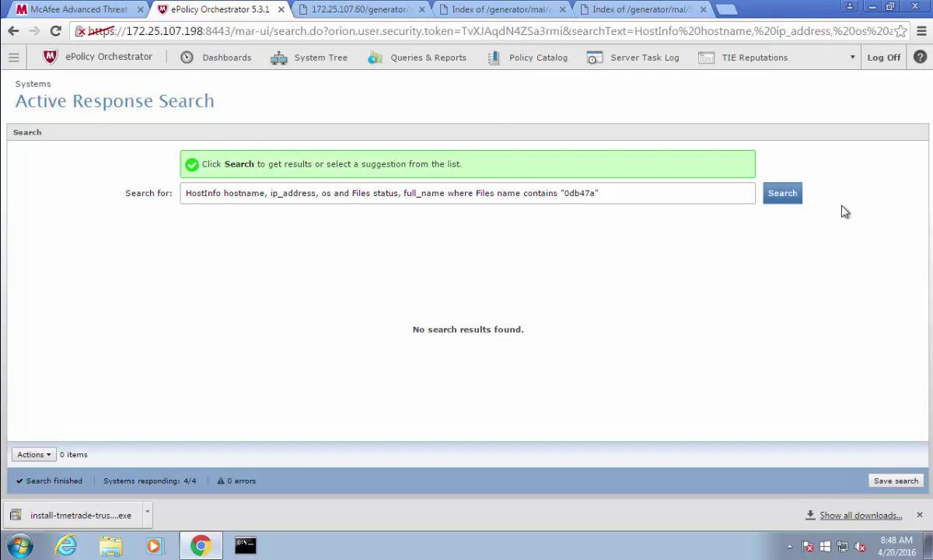
pyautogui.click(781, 194)
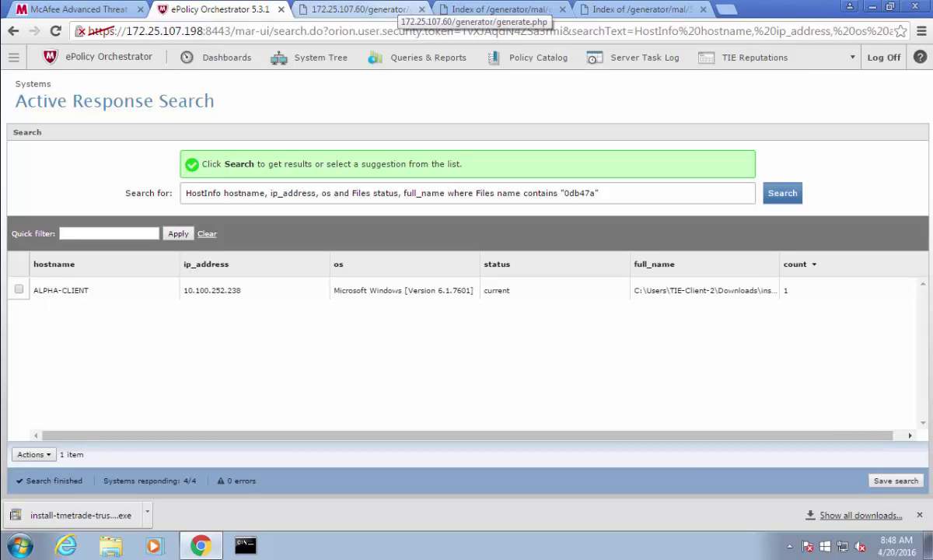
# - Open the Threat Analysis Report for install-tmetrade-trust-0db47a.exe in Advanced Threat Defense and examine its McAfee Active Response section
pyautogui.click(77, 11)
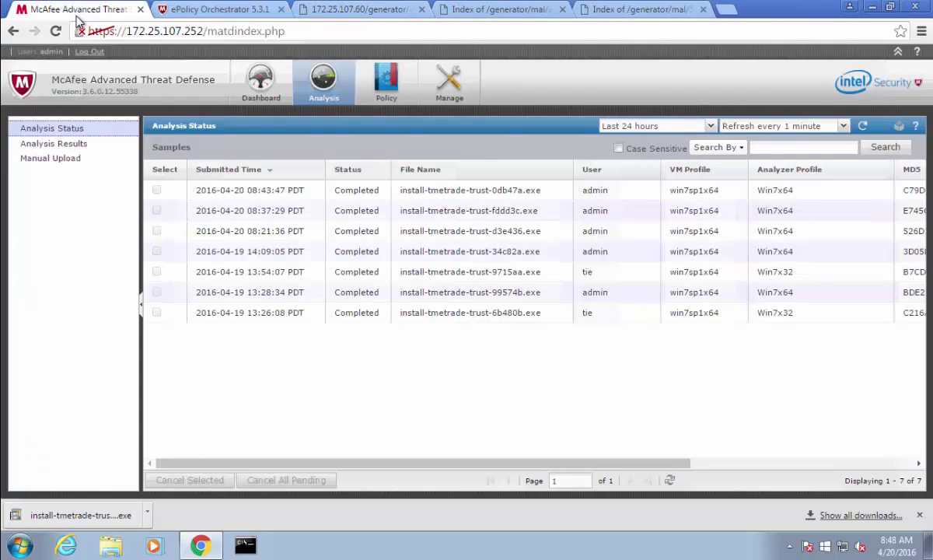
pyautogui.doubleClick(199, 193)
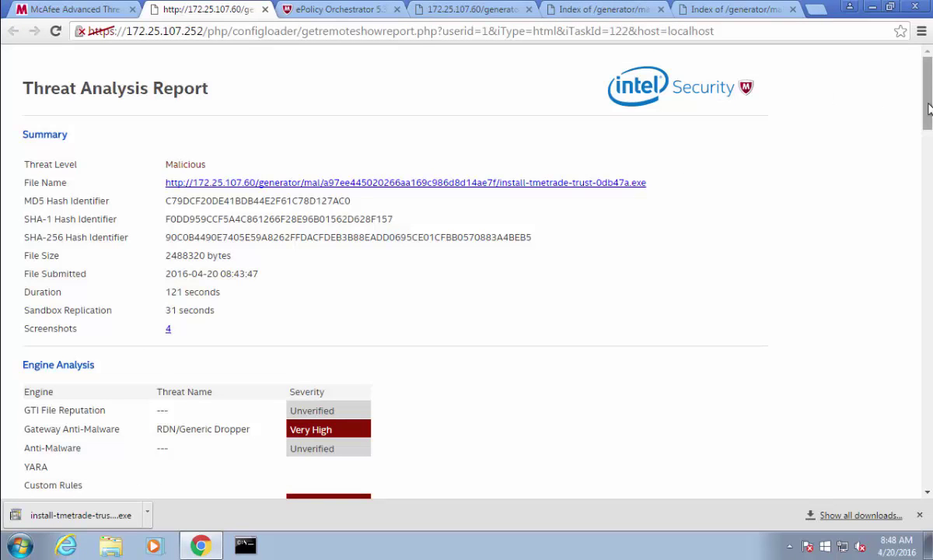
pyautogui.moveTo(929, 109); pyautogui.dragTo(931, 498)
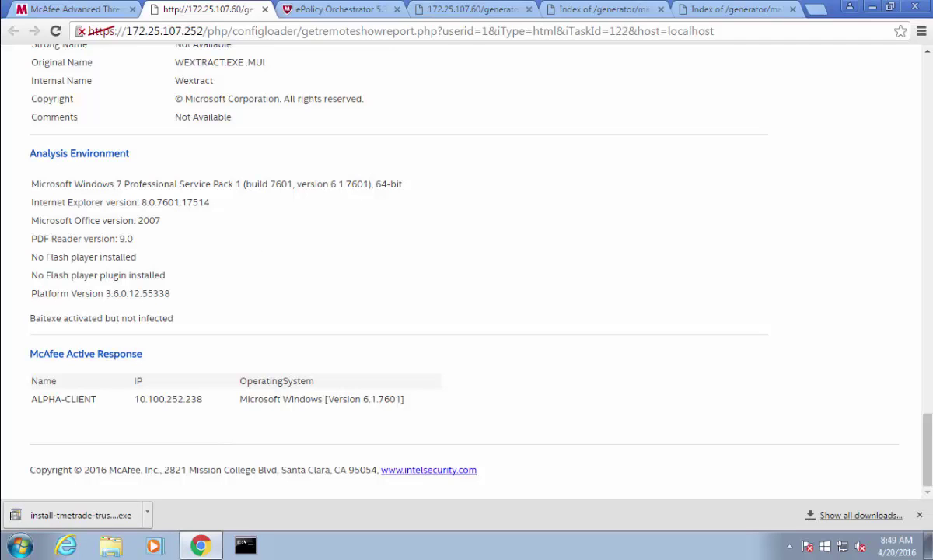
# - Switch to ePolicy Orchestrator and open the DXL Topic Authorization category in the Server Settings
pyautogui.click(342, 9)
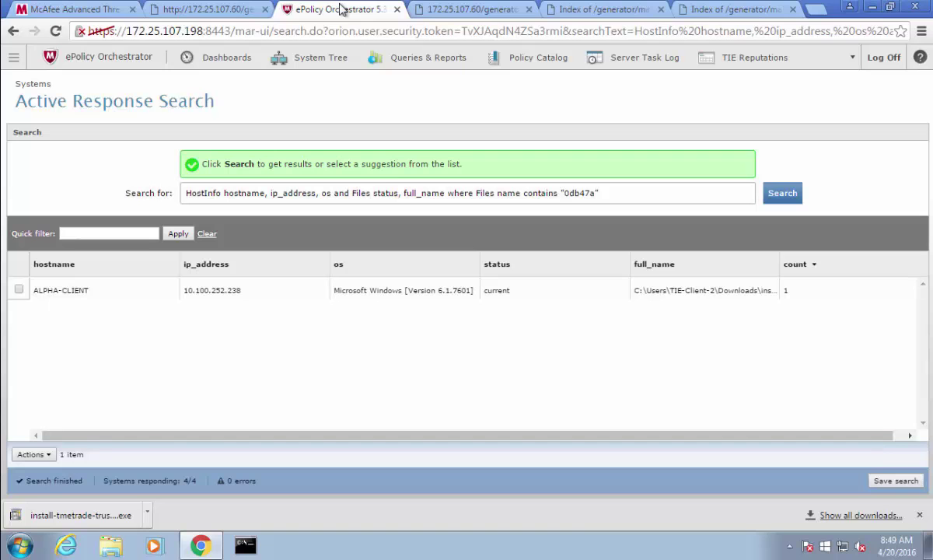
pyautogui.click(16, 59)
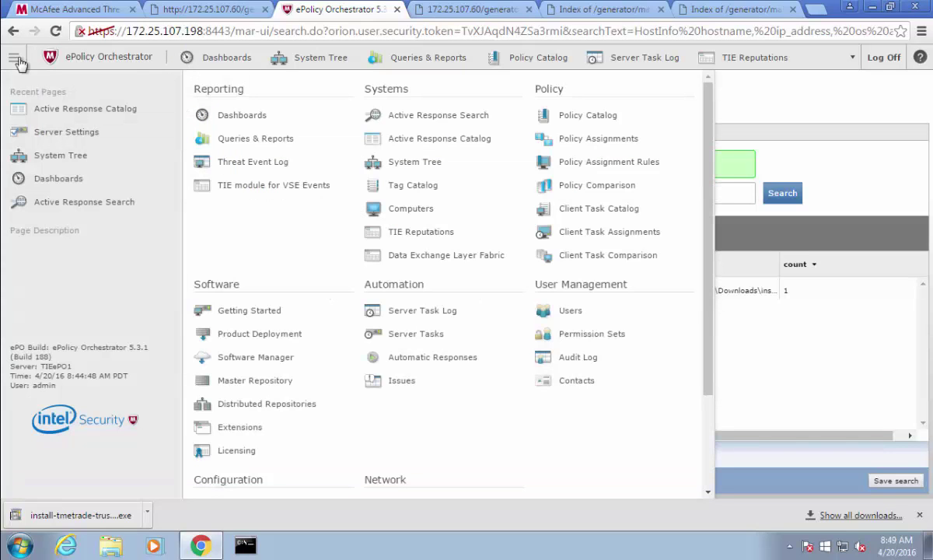
pyautogui.scroll(-3, 272, 444)
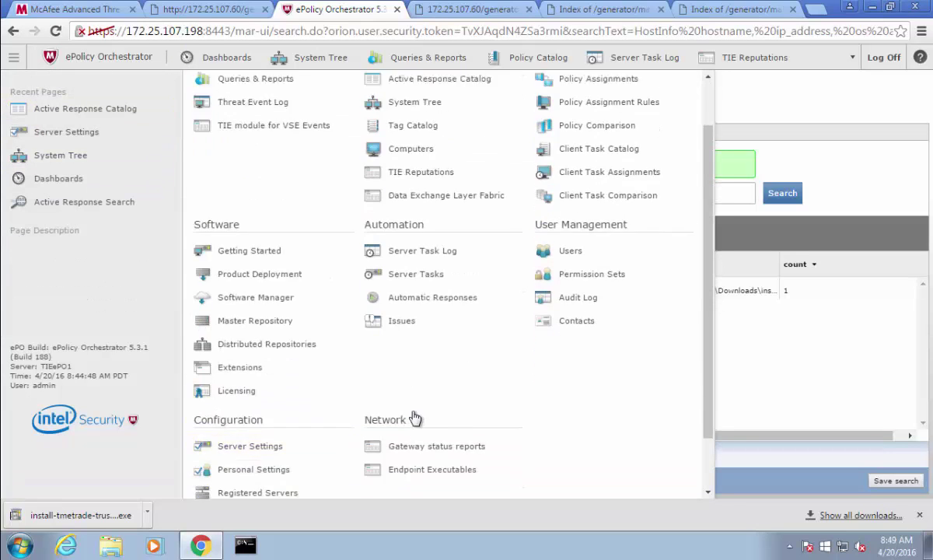
pyautogui.click(251, 388)
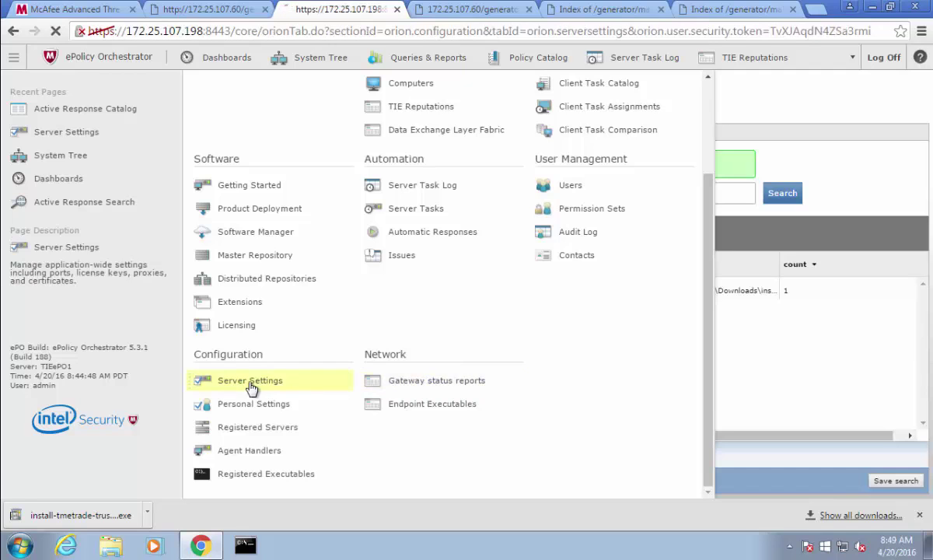
pyautogui.click(68, 359)
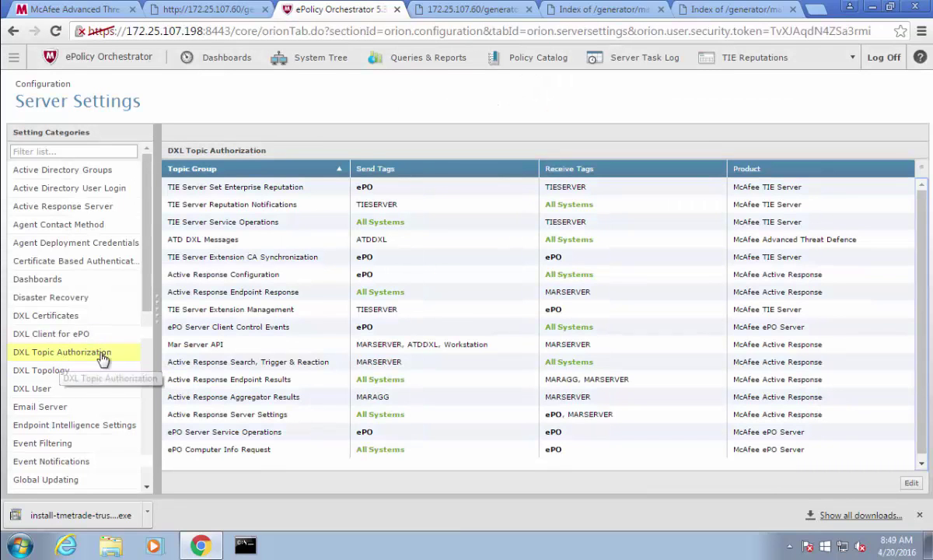